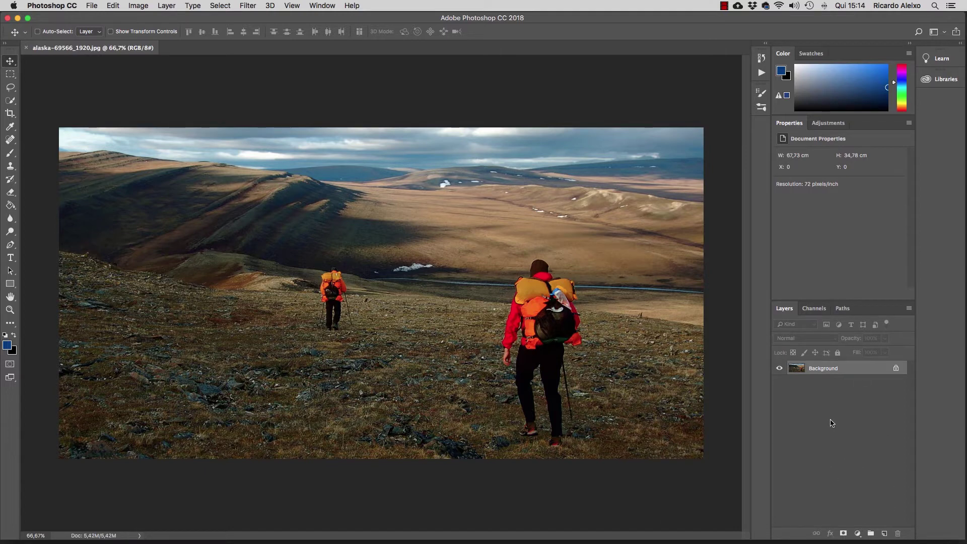
# Step: Duplicate the Background layer and start a Quick Selection over the foreground hiker's head and backpack
pyautogui.press('super+j')
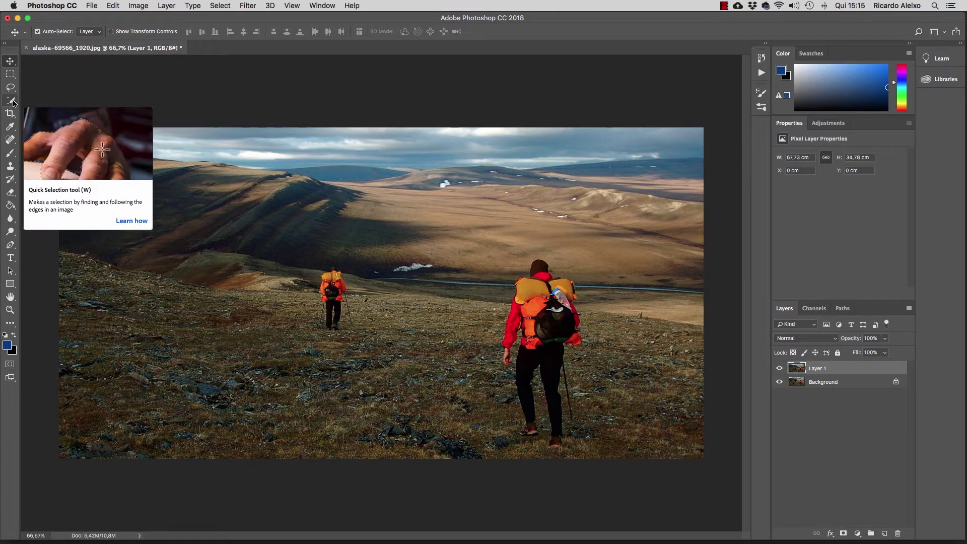
pyautogui.click(12, 102)
pyautogui.press('super+plus')
pyautogui.press('super+plus')
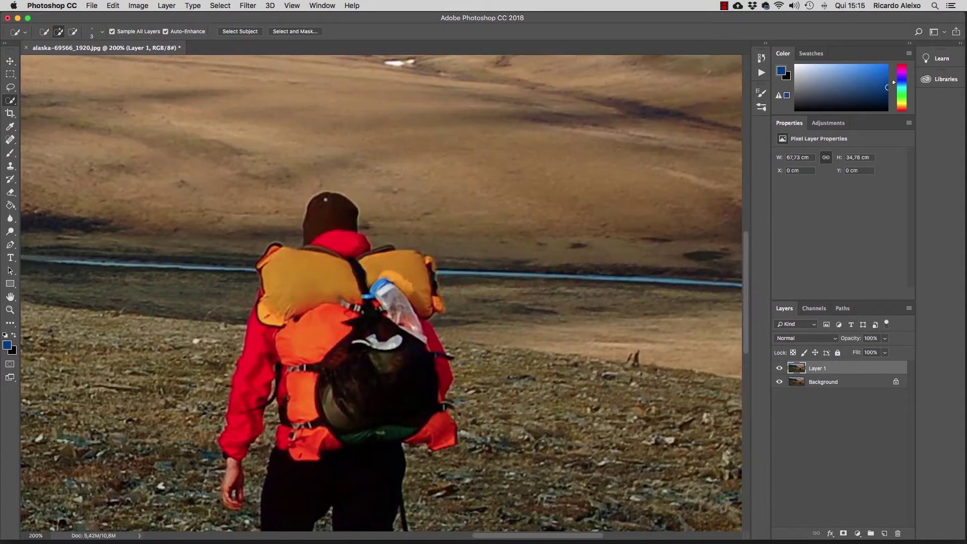
pyautogui.moveTo(329, 209)
pyautogui.mouseDown()
pyautogui.moveTo(329, 279)
pyautogui.moveTo(335, 239)
pyautogui.moveTo(386, 269)
pyautogui.moveTo(374, 352)
pyautogui.moveTo(368, 313)
pyautogui.moveTo(350, 411)
pyautogui.moveTo(253, 414)
pyautogui.moveTo(264, 381)
pyautogui.moveTo(386, 247)
pyautogui.moveTo(429, 302)
pyautogui.moveTo(408, 374)
pyautogui.mouseUp()
# Step: Extend the selection with a larger brush down the hiker's body and legs, and subtract the stray ground beside the hand
pyautogui.press(']')
pyautogui.press(']')
pyautogui.press(']')
pyautogui.press(']')
pyautogui.scroll(-5, 324, 272)
pyautogui.moveTo(327, 229); pyautogui.dragTo(297, 385)
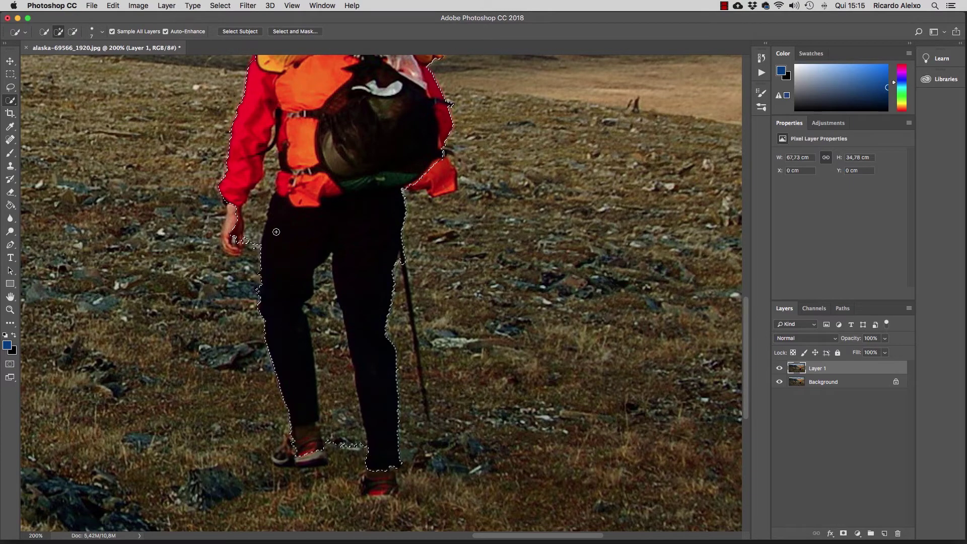
pyautogui.press('alt')
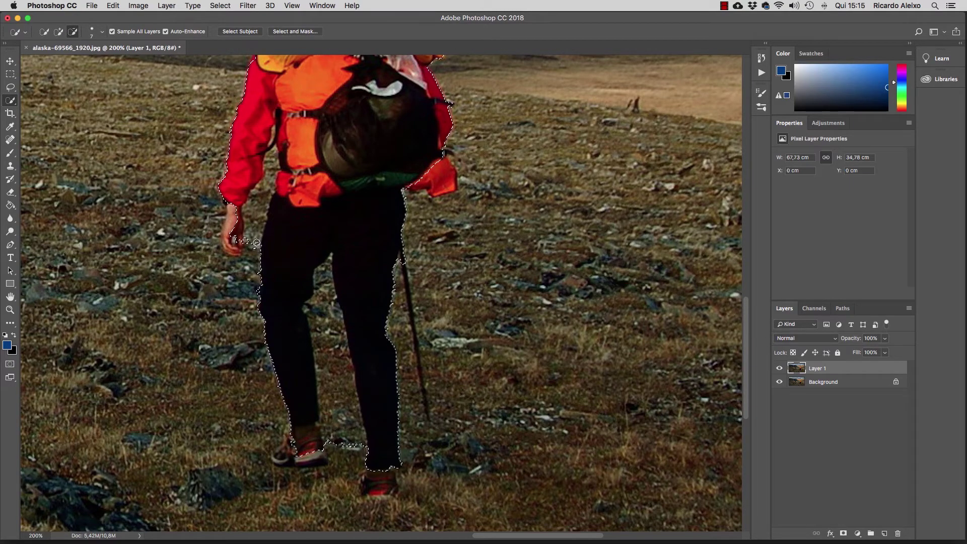
pyautogui.moveTo(251, 231)
pyautogui.mouseDown()
pyautogui.moveTo(254, 199)
pyautogui.moveTo(250, 219)
pyautogui.mouseUp()
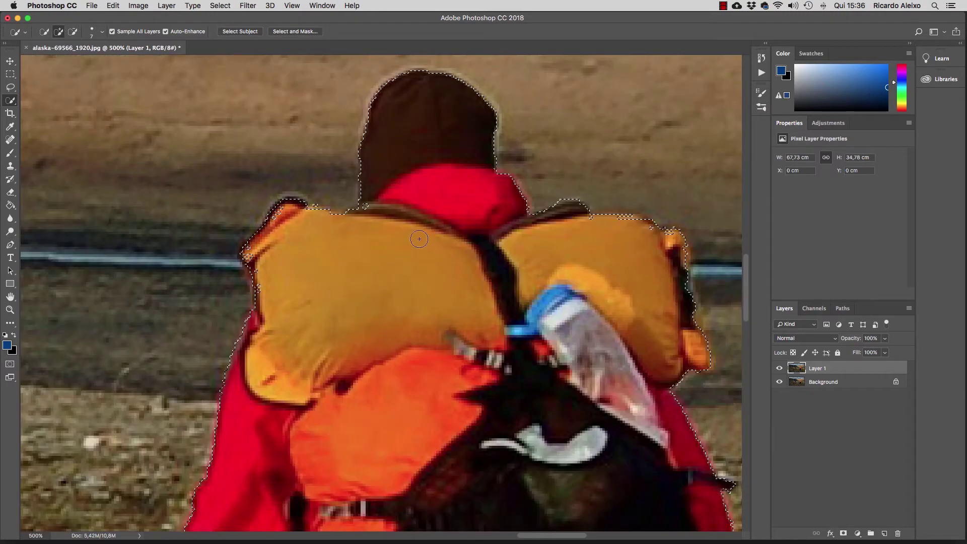
# Step: Add a Solid Color fill layer in black (000000) over the selected hiker
pyautogui.press('super+minus')
pyautogui.press('super+minus')
pyautogui.press('super+minus')
pyautogui.press('super+minus')
pyautogui.press('super+minus')
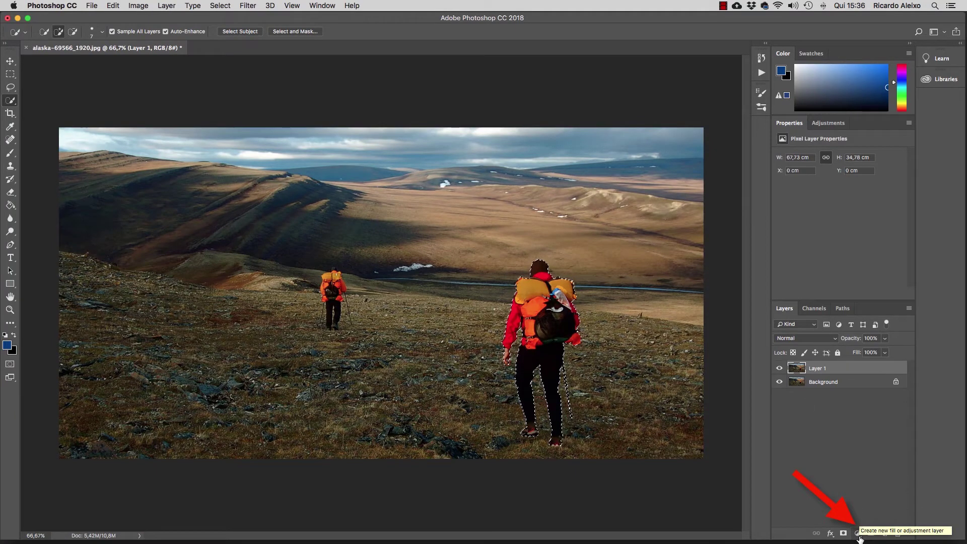
pyautogui.click(858, 535)
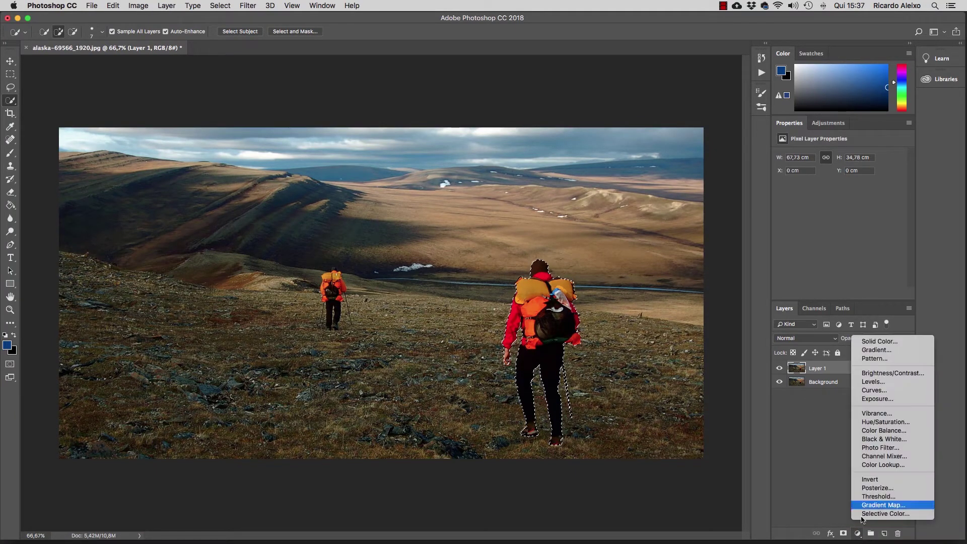
pyautogui.click(874, 342)
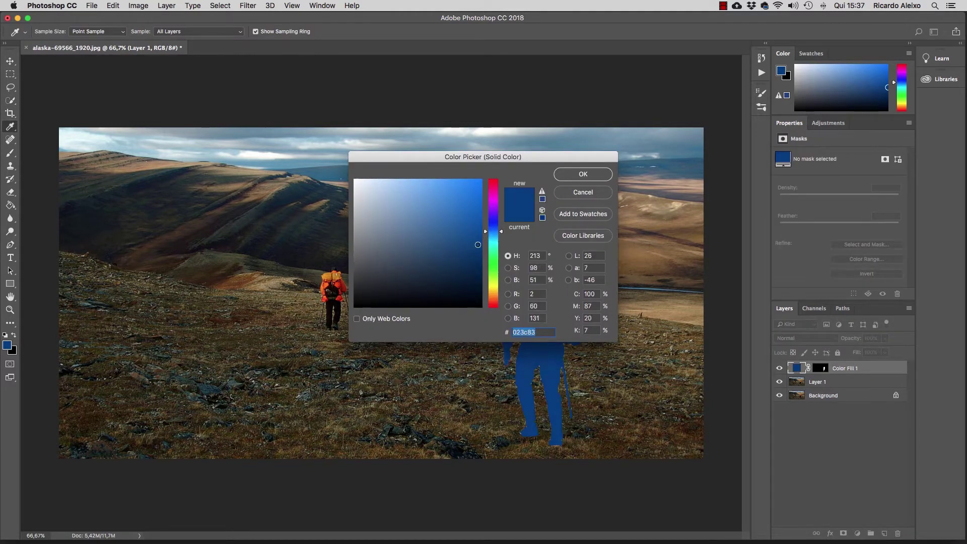
pyautogui.click(354, 308)
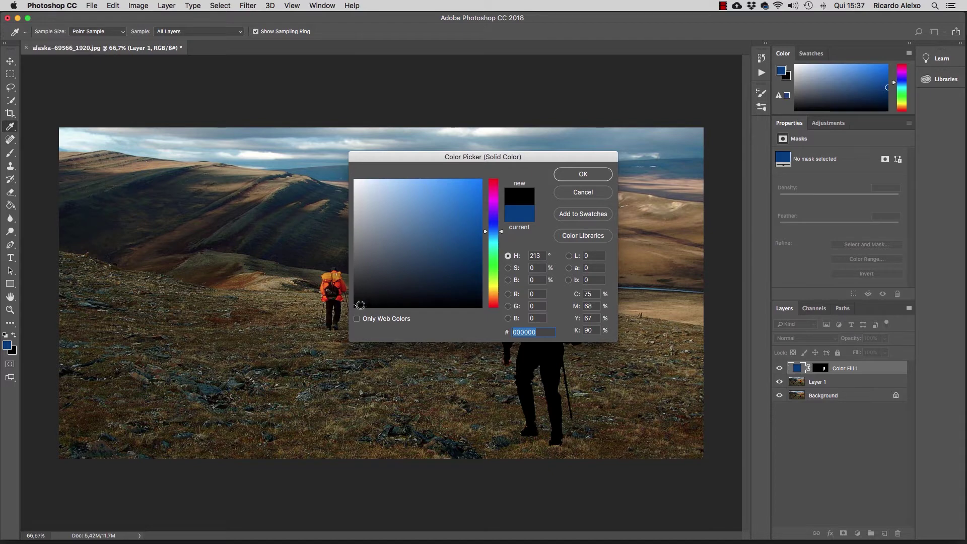
pyautogui.click(580, 175)
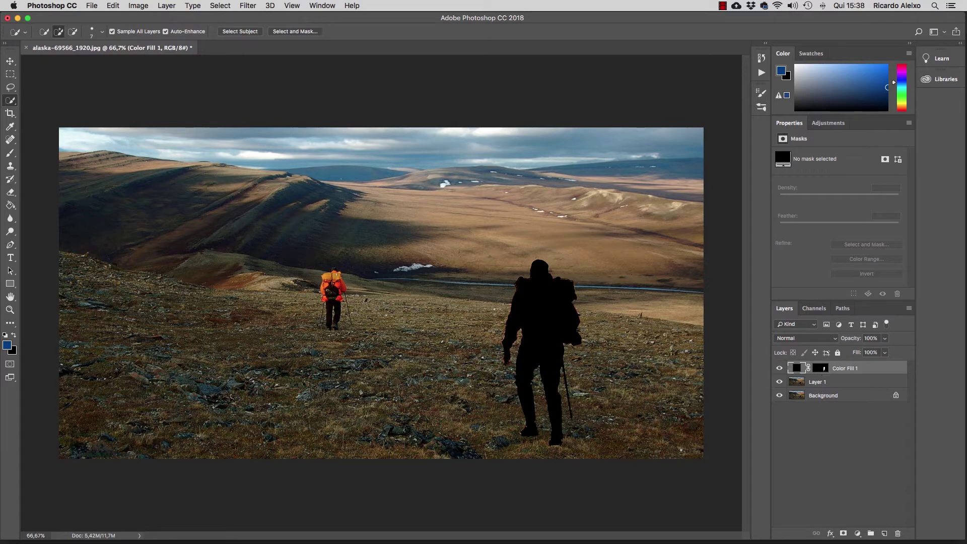
# Step: Add a Gradient fill layer directly above Layer 1 using the Black, White preset
pyautogui.click(842, 384)
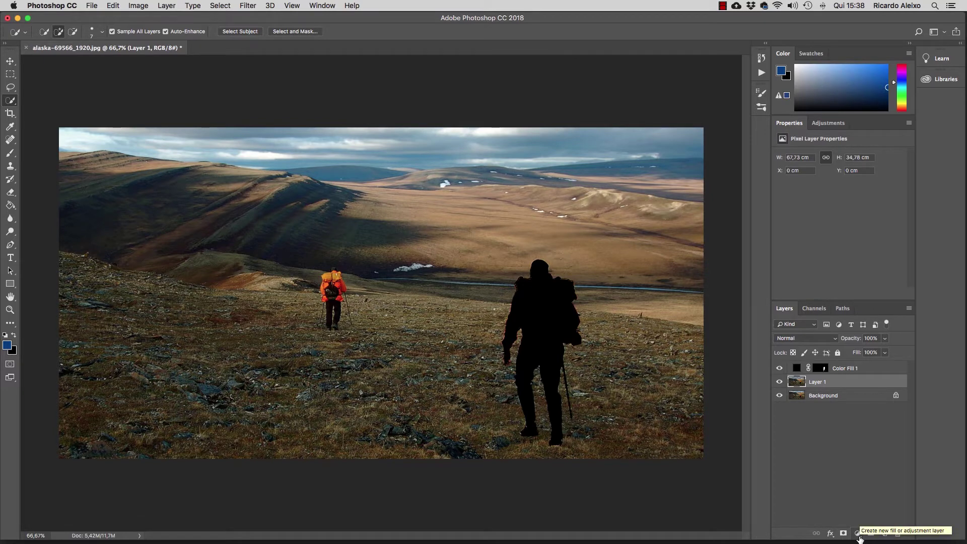
pyautogui.click(858, 535)
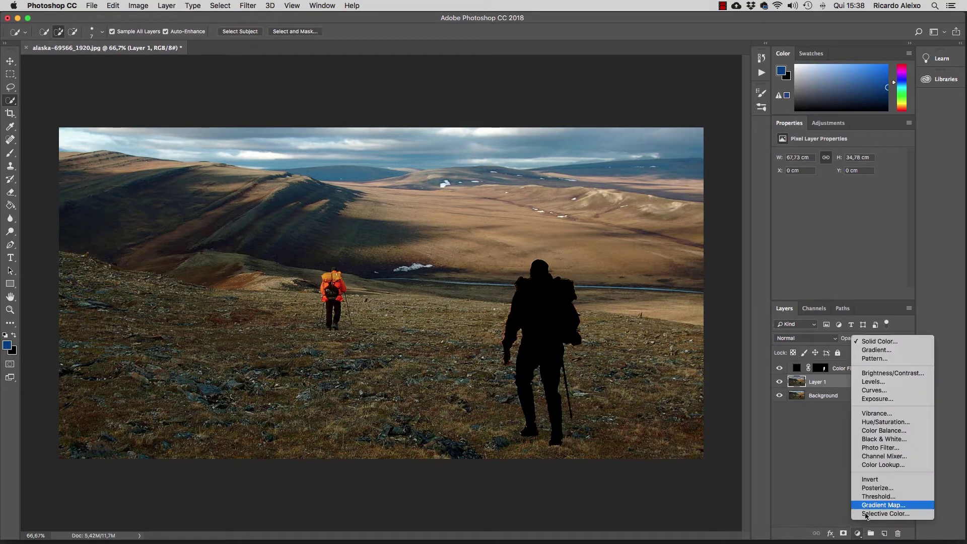
pyautogui.click(875, 351)
pyautogui.click(503, 218)
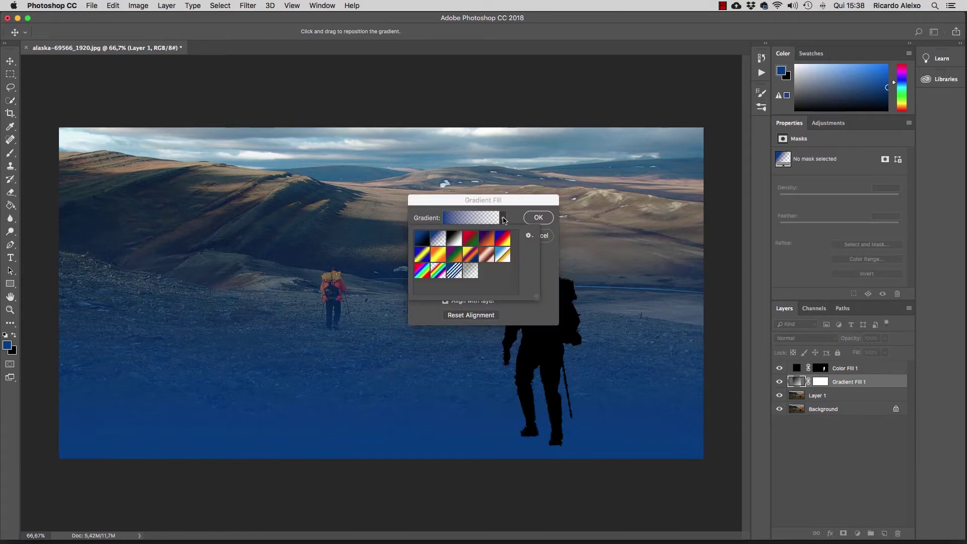
pyautogui.click(456, 239)
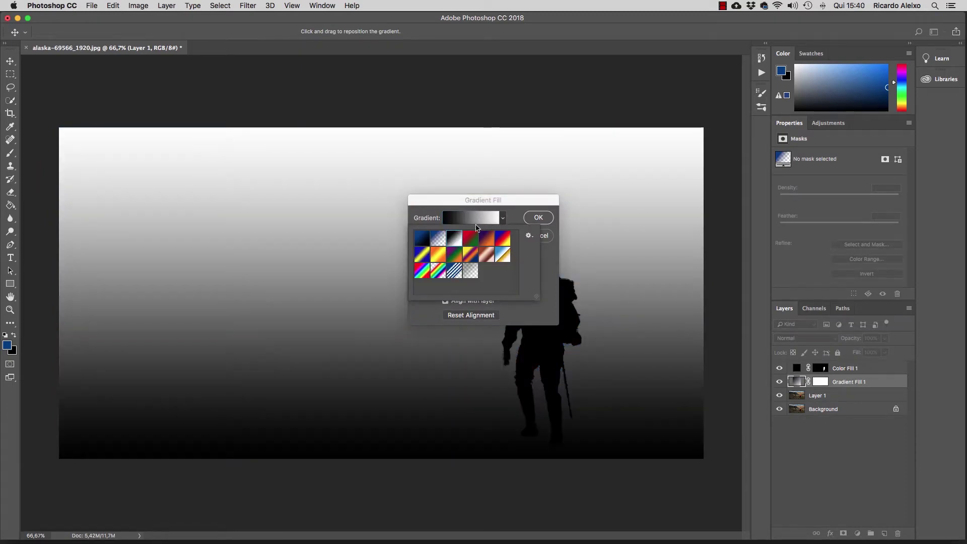
# Step: Edit the fill's gradient by moving the black stop to 14% and the white stop inward, and accept the Linear 90° fill
pyautogui.click(467, 220)
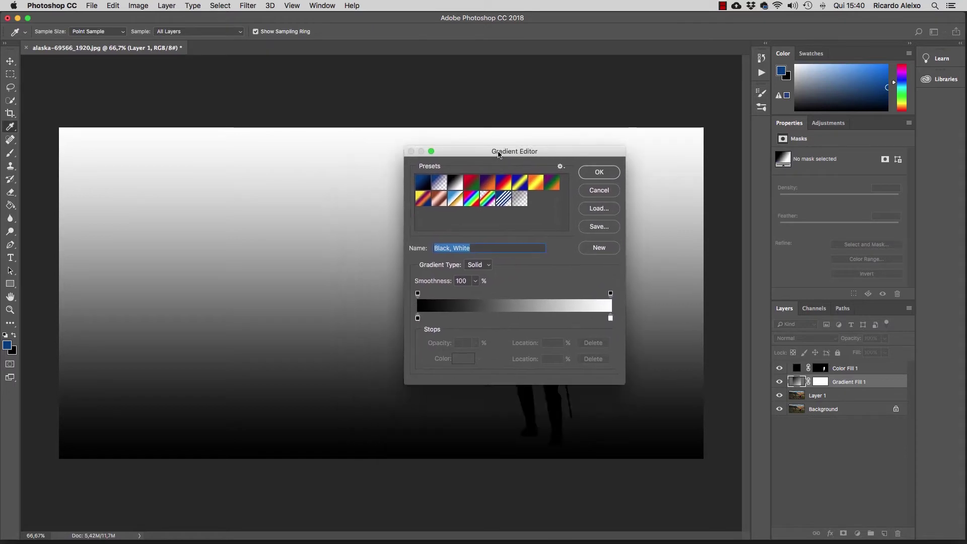
pyautogui.moveTo(488, 146); pyautogui.dragTo(674, 129)
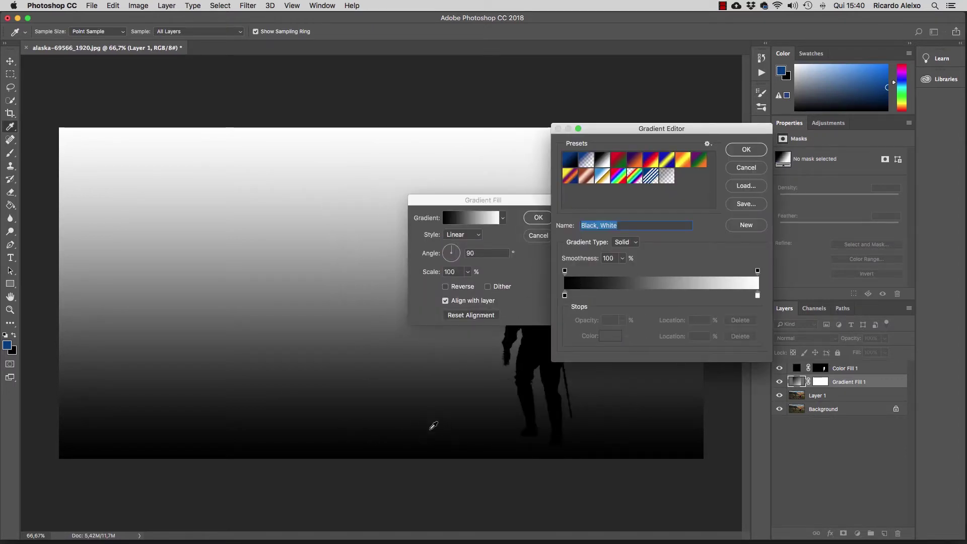
pyautogui.moveTo(565, 296); pyautogui.dragTo(580, 297)
pyautogui.moveTo(758, 295); pyautogui.dragTo(726, 297)
pyautogui.moveTo(580, 296); pyautogui.dragTo(591, 296)
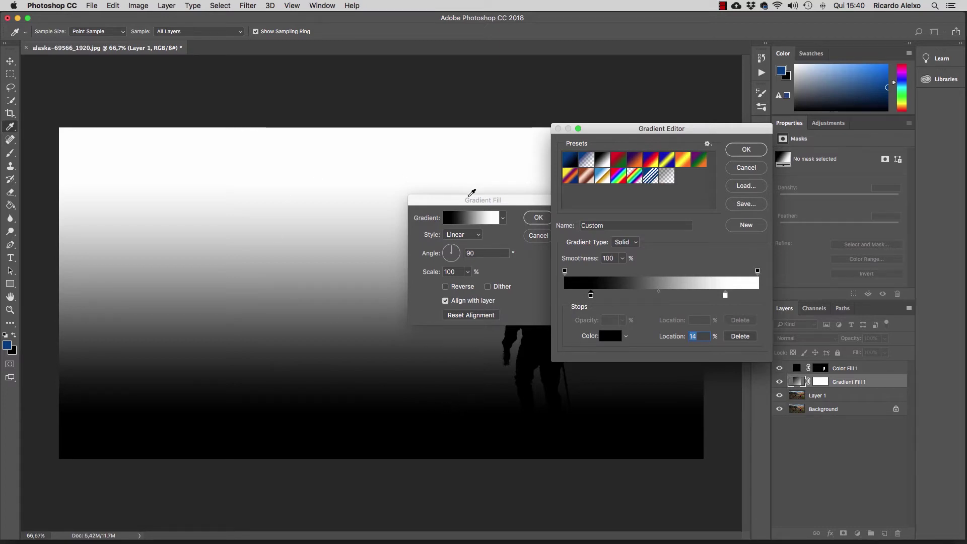
pyautogui.click(747, 150)
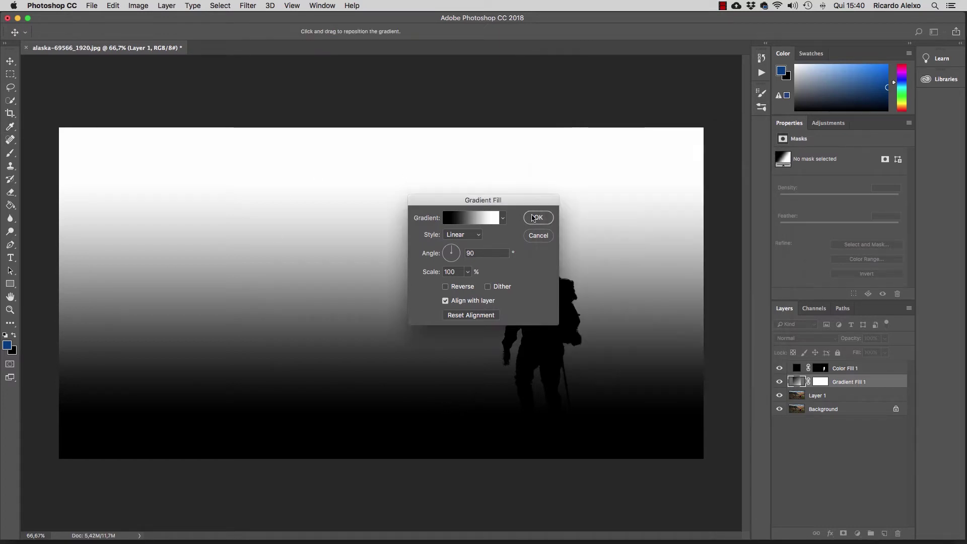
pyautogui.click(538, 218)
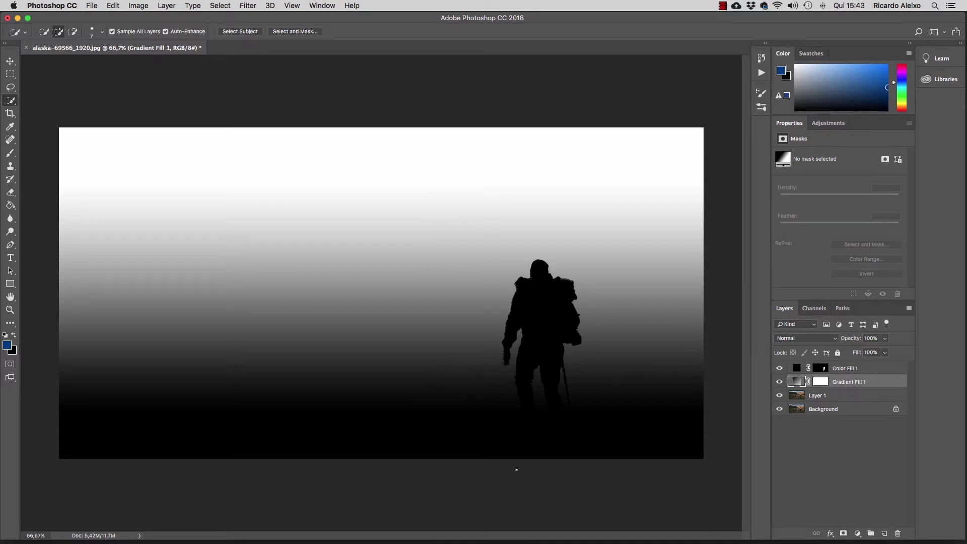
# Step: Duplicate the Blue channel and rename the copy desfoque
pyautogui.click(814, 309)
pyautogui.click(816, 359)
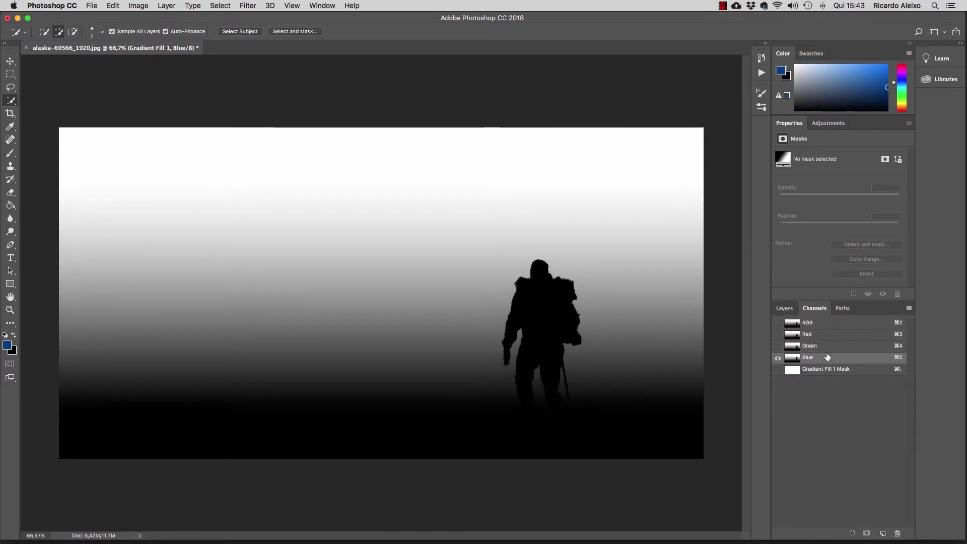
pyautogui.click(822, 347)
pyautogui.click(824, 359)
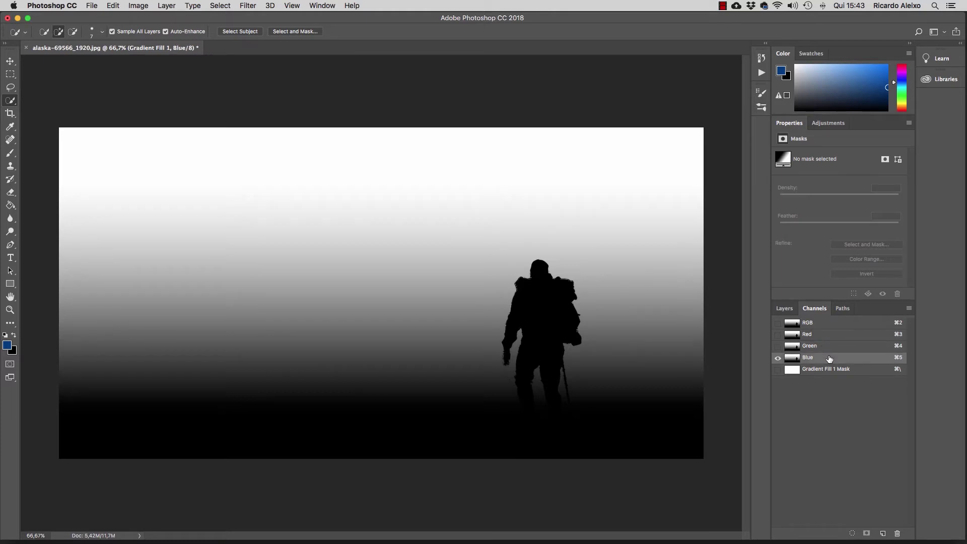
pyautogui.press('super+j')
pyautogui.moveTo(808, 359); pyautogui.dragTo(884, 534)
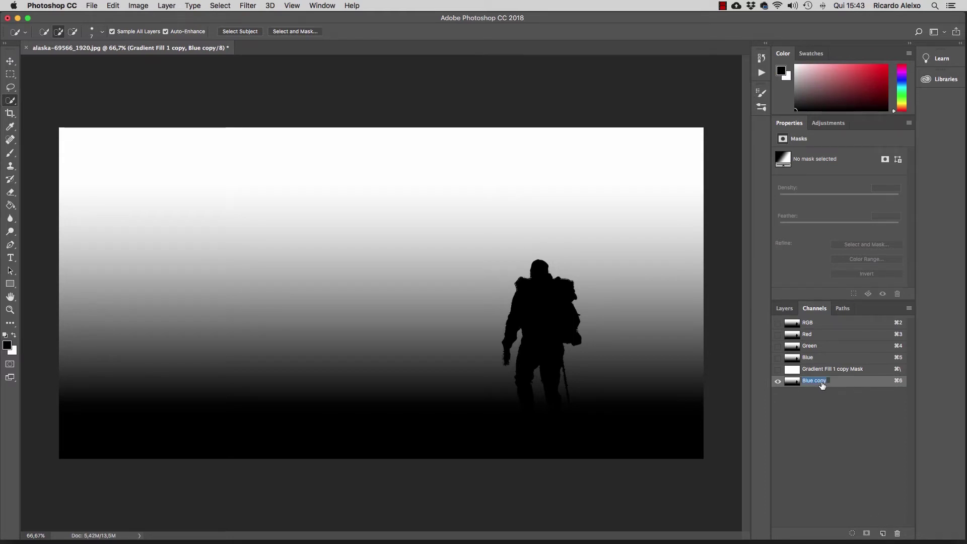
pyautogui.press('BackSpace')
pyautogui.write('desfoque')
pyautogui.press('Return')
# Step: Return to the RGB channels with desfoque hidden, and hide the Color Fill 1 and Gradient Fill 1 layers
pyautogui.click(778, 382)
pyautogui.click(778, 382)
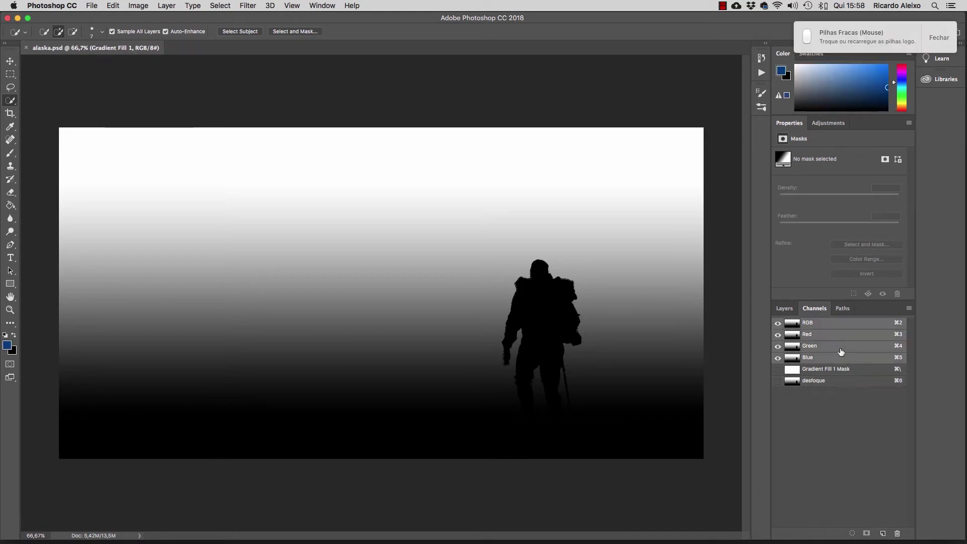
pyautogui.click(784, 308)
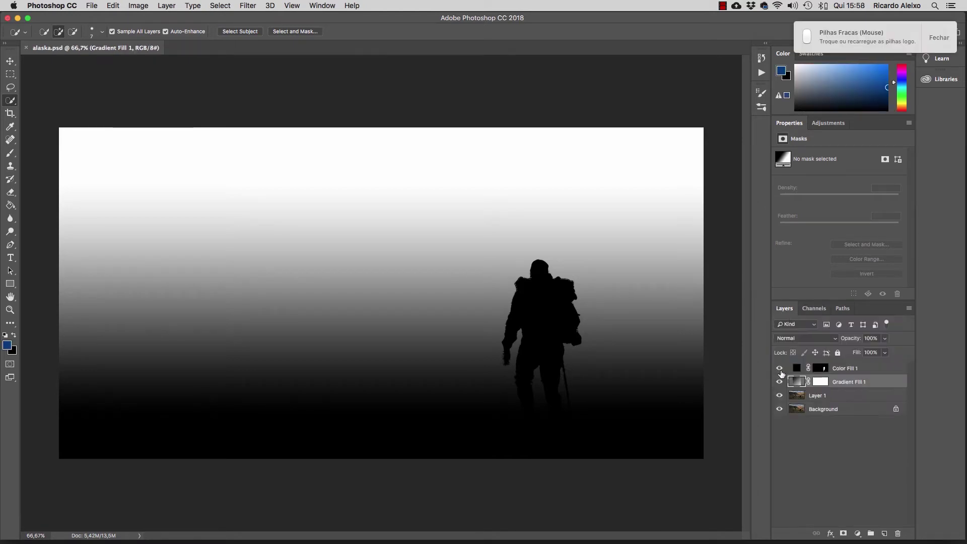
pyautogui.click(779, 369)
pyautogui.click(780, 381)
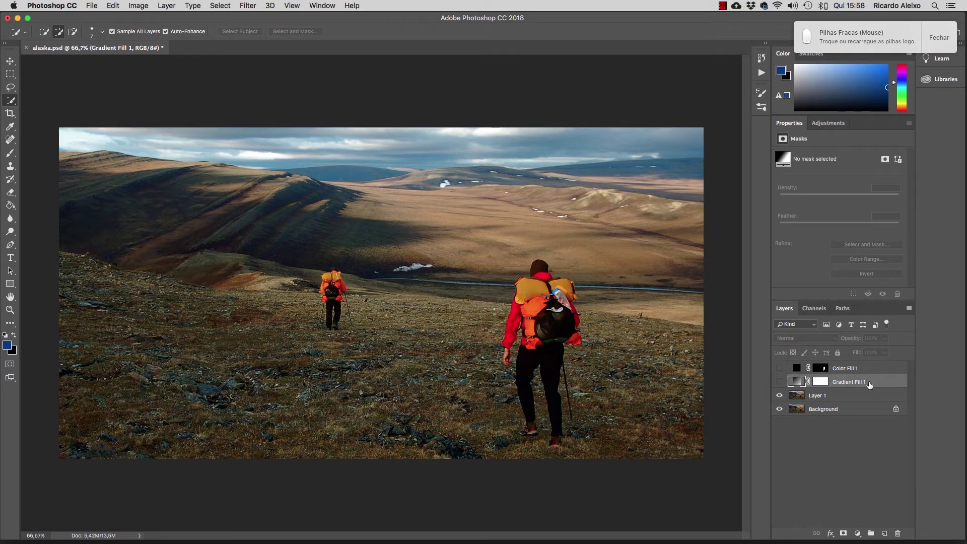
# Step: Apply a Lens Blur to Layer 1 with the desfoque channel as the depth map source
pyautogui.click(860, 397)
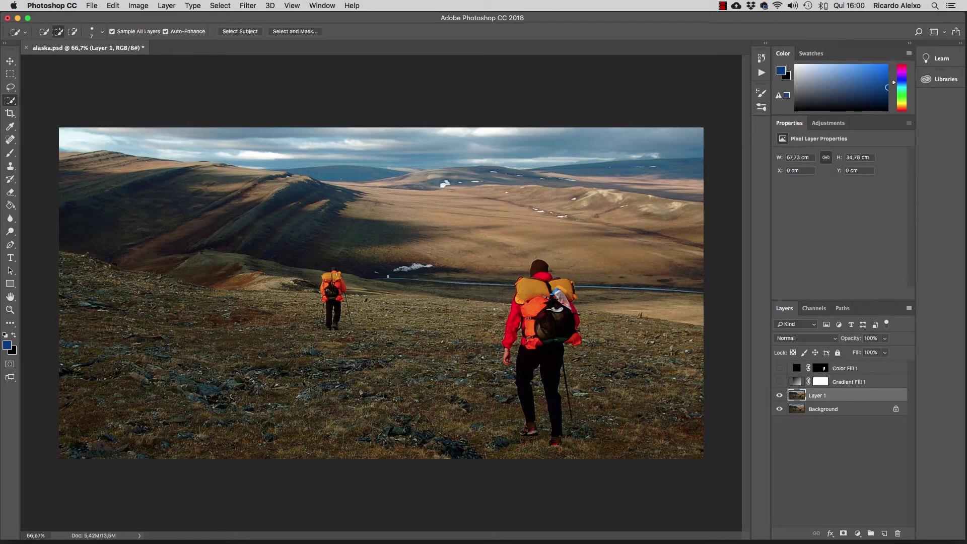
pyautogui.click(253, 6)
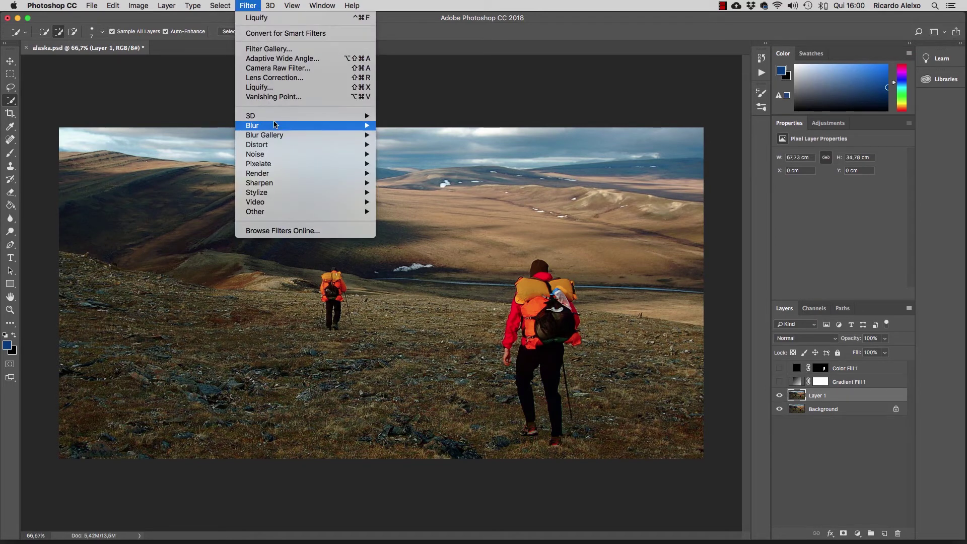
pyautogui.moveTo(276, 126)
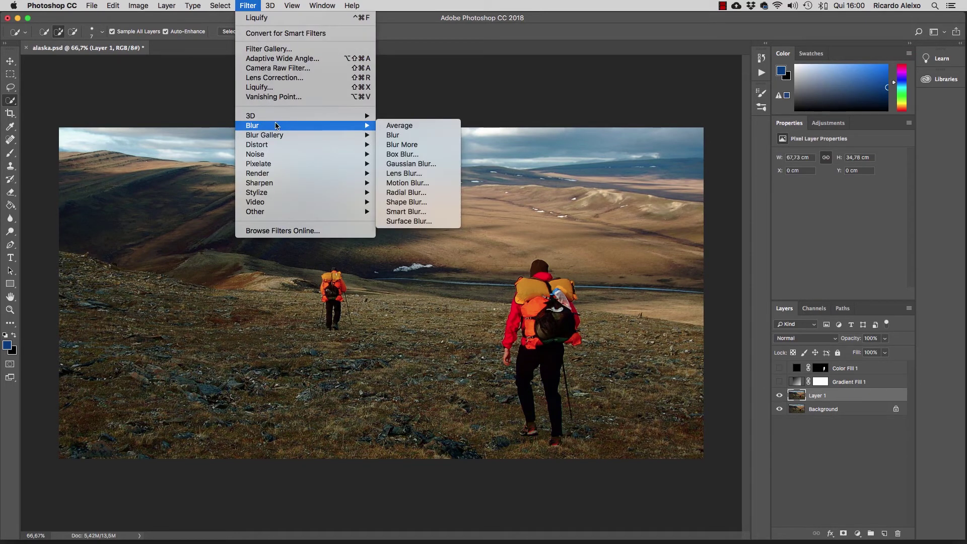
pyautogui.click(426, 177)
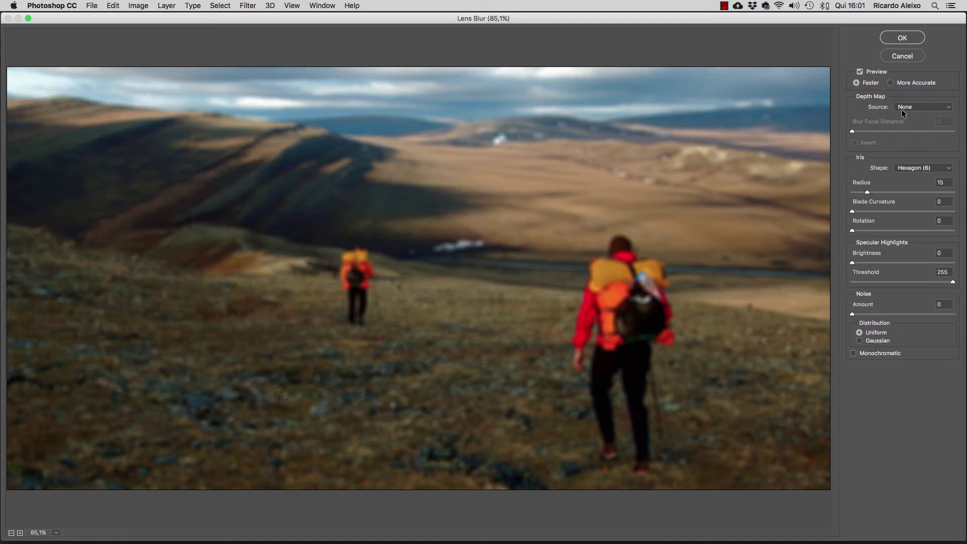
pyautogui.click(950, 109)
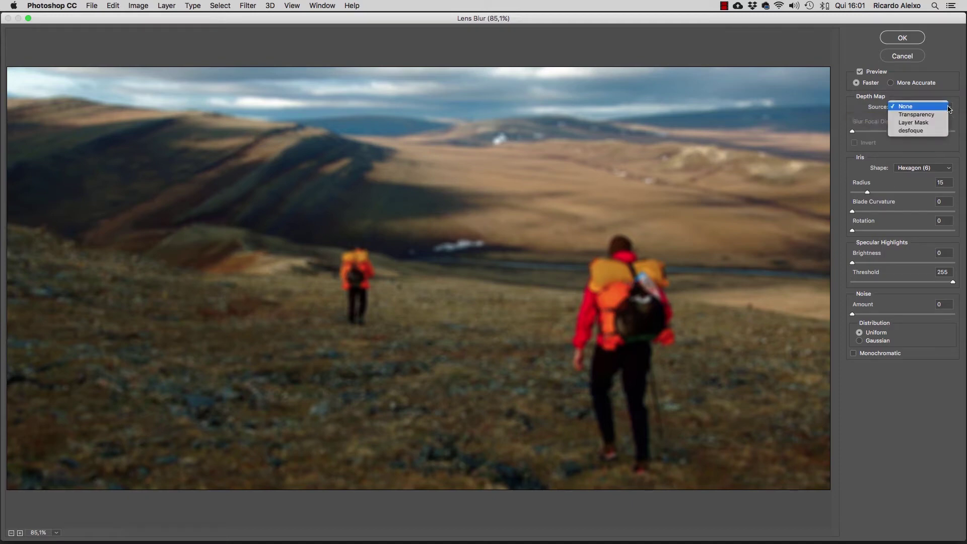
pyautogui.click(921, 131)
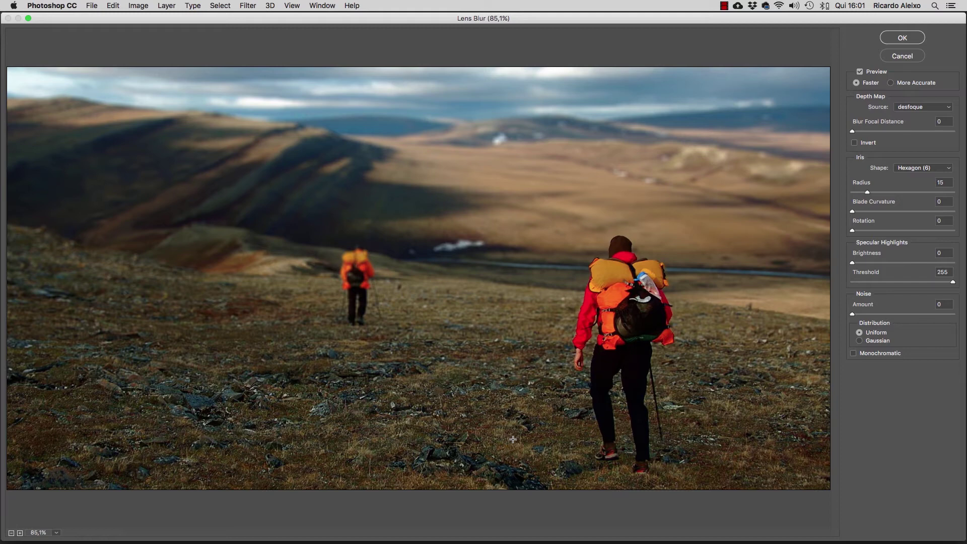
pyautogui.click(919, 44)
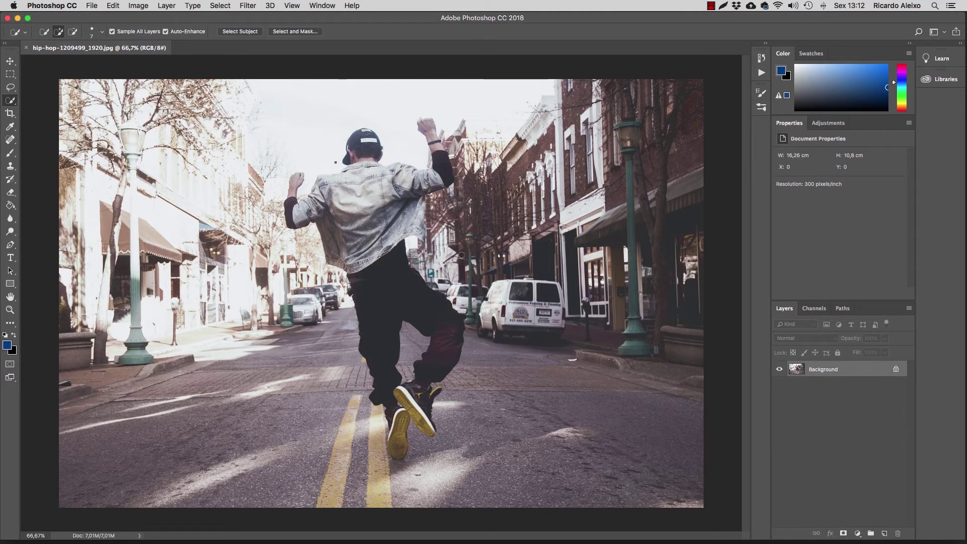
# Step: Duplicate the Background layer and quick-select the dancer's cap, jacket and raised arms, excluding the building beside the raised fist
pyautogui.press('super+j')
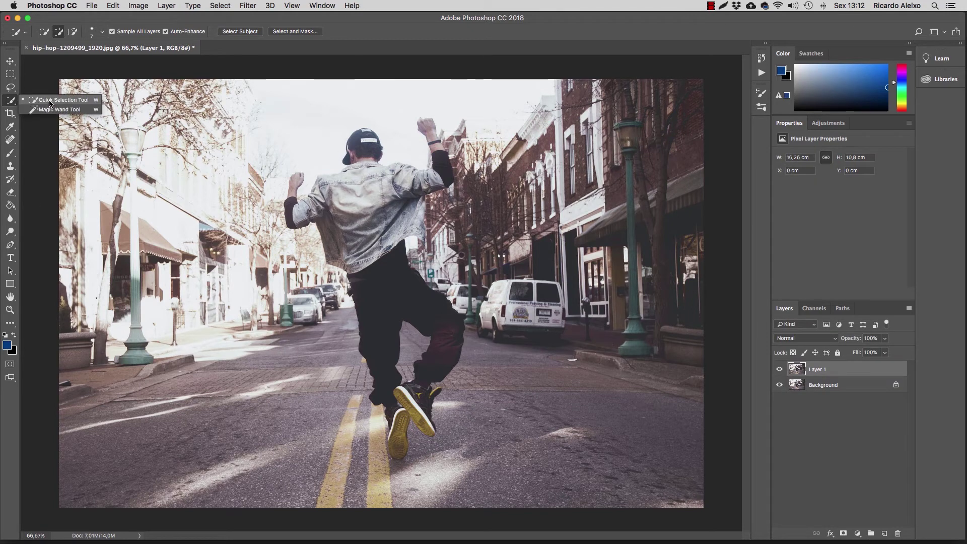
pyautogui.press('super+plus')
pyautogui.press('super+plus')
pyautogui.scroll(9, 352, 282)
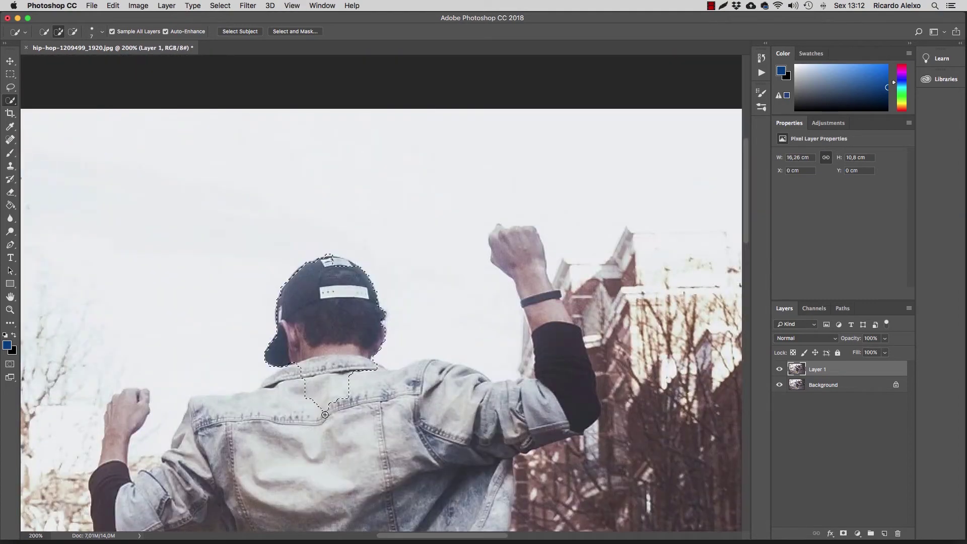
pyautogui.moveTo(328, 302)
pyautogui.mouseDown()
pyautogui.moveTo(312, 418)
pyautogui.moveTo(126, 423)
pyautogui.mouseUp()
pyautogui.moveTo(519, 252); pyautogui.dragTo(579, 359)
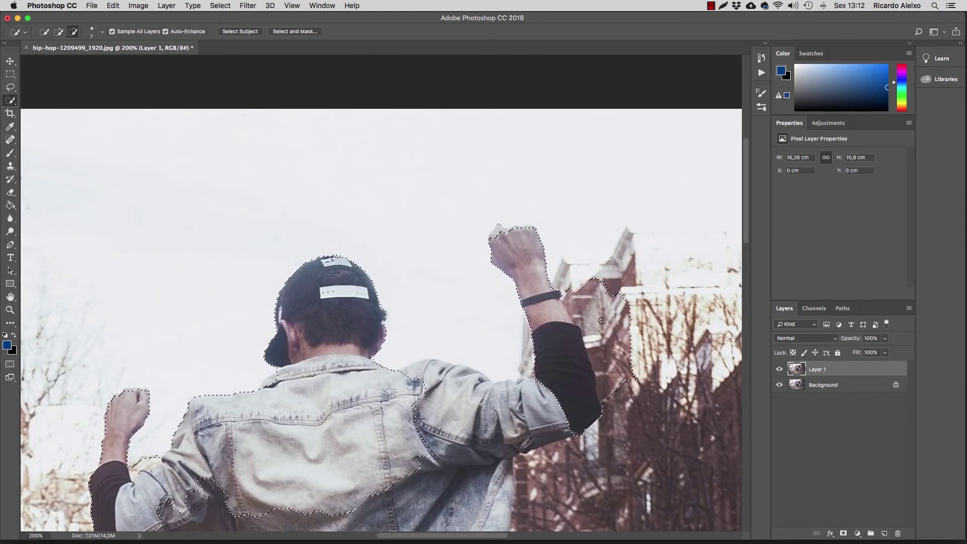
pyautogui.keyDown('alt'); pyautogui.click(600, 327); pyautogui.keyUp('alt')
pyautogui.moveTo(599, 348); pyautogui.dragTo(607, 396)
# Step: Extend the quick selection down over the rest of the jacket, the trousers and the shoes to cover the whole dancer
pyautogui.scroll(-6, 503, 353)
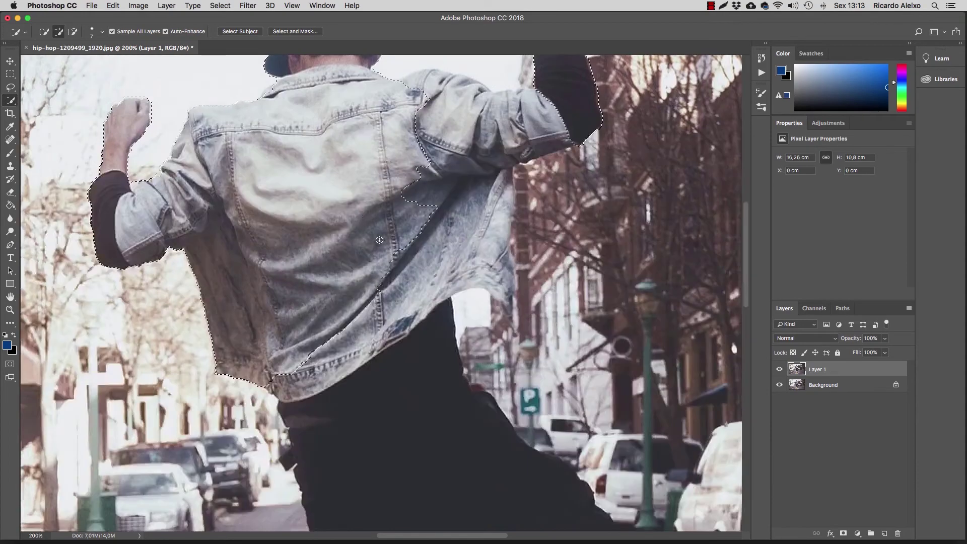
pyautogui.moveTo(434, 252); pyautogui.dragTo(403, 429)
pyautogui.scroll(-9, 454, 378)
pyautogui.moveTo(494, 303); pyautogui.dragTo(488, 383)
pyautogui.scroll(8, 514, 403)
pyautogui.scroll(10, 514, 447)
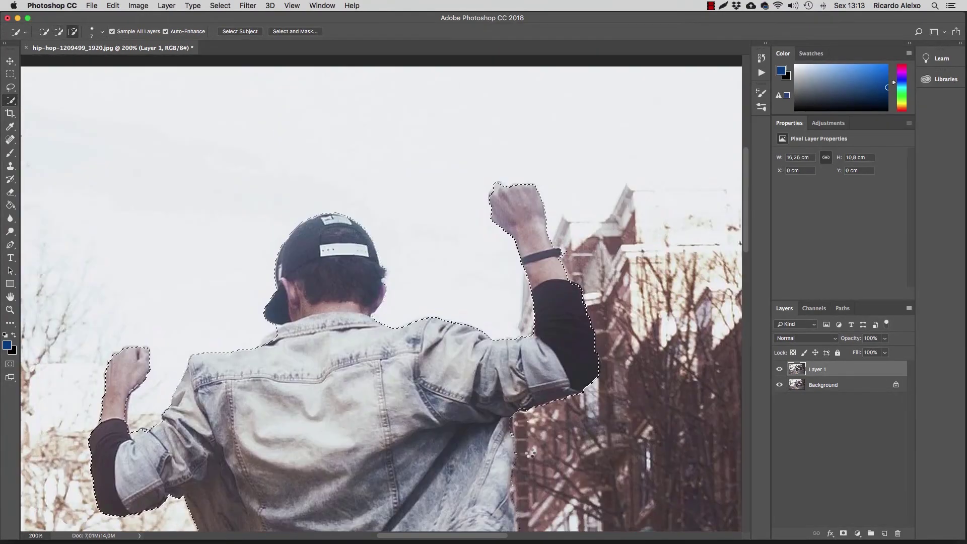
pyautogui.scroll(-4, 529, 459)
pyautogui.press('super+minus')
pyautogui.press('super+minus')
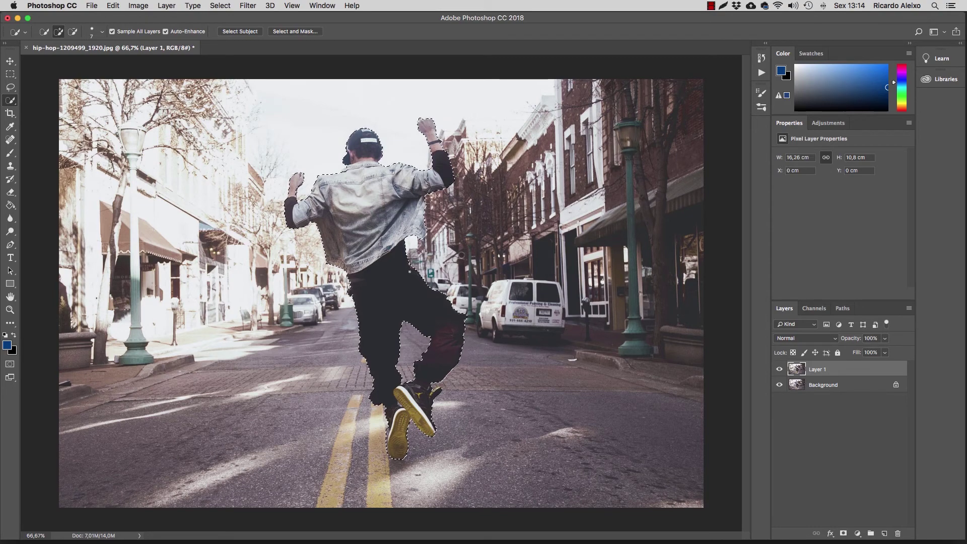
# Step: Invert the selection, apply a Gaussian Blur with a 4.5-pixel radius to the street background, and deselect
pyautogui.press('shift+super+i')
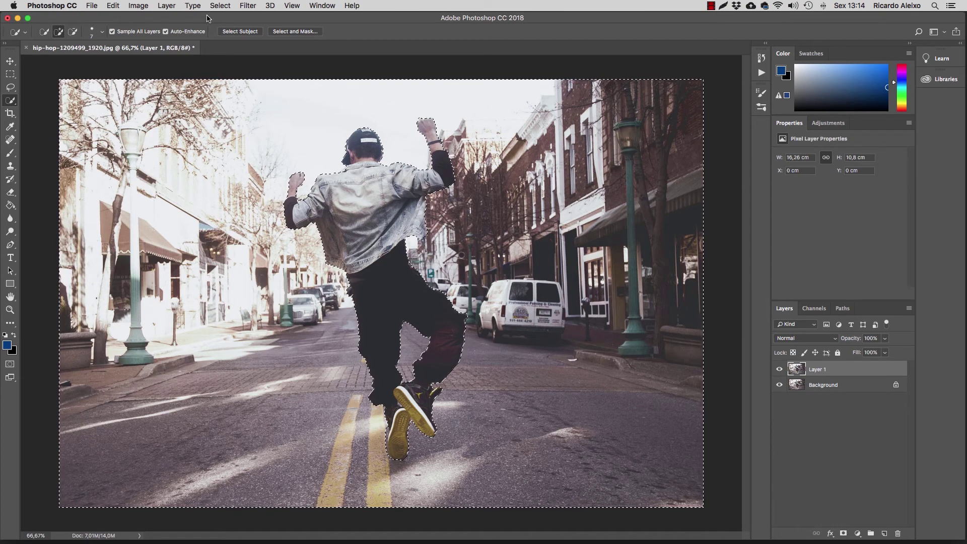
pyautogui.click(248, 6)
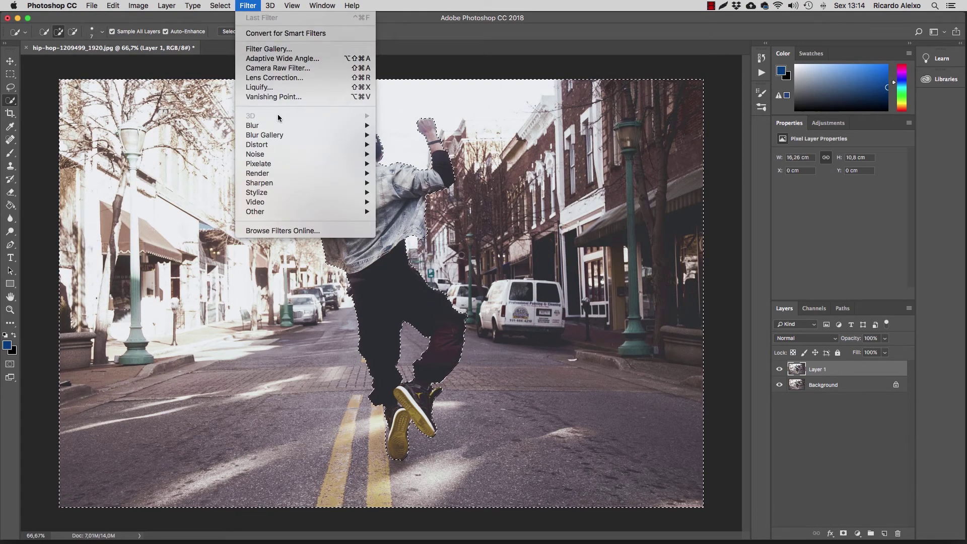
pyautogui.moveTo(282, 127)
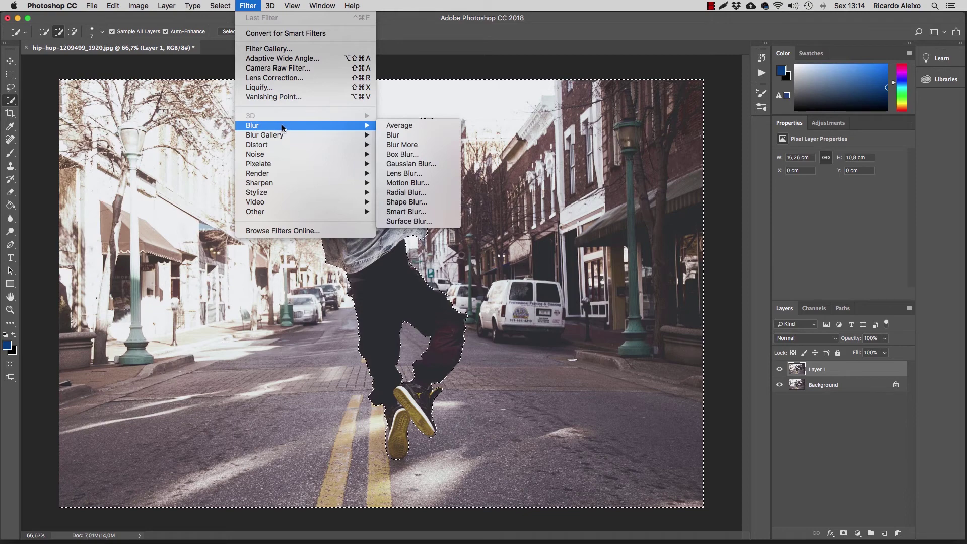
pyautogui.click(411, 164)
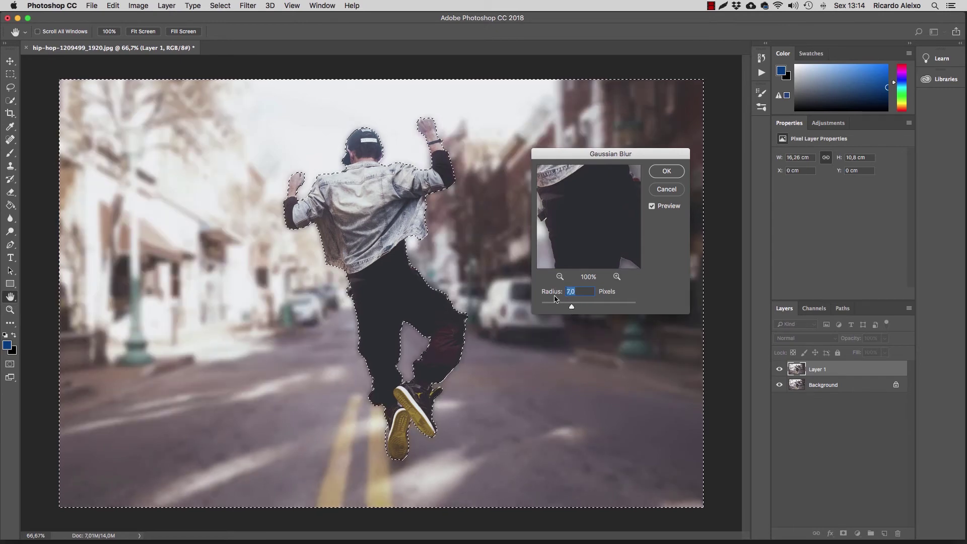
pyautogui.moveTo(572, 306); pyautogui.dragTo(564, 310)
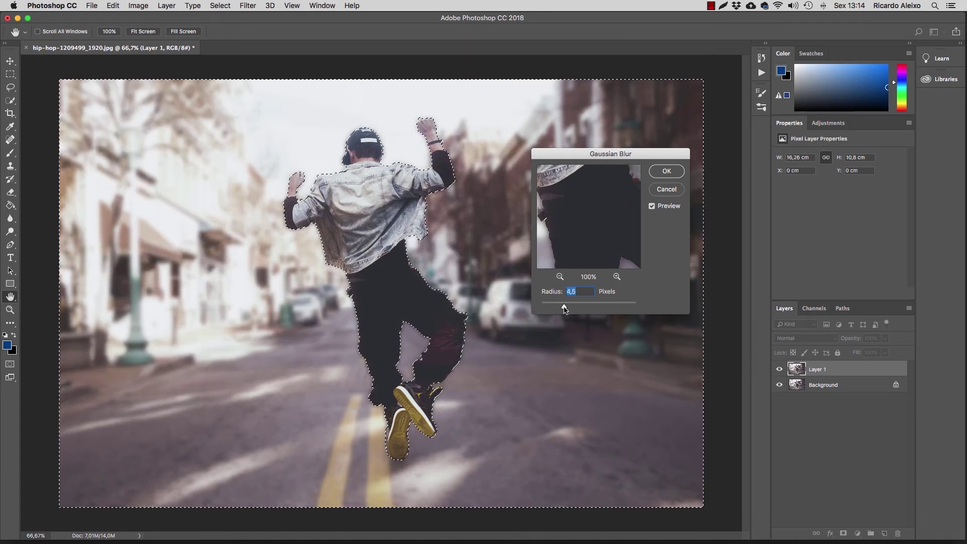
pyautogui.click(668, 172)
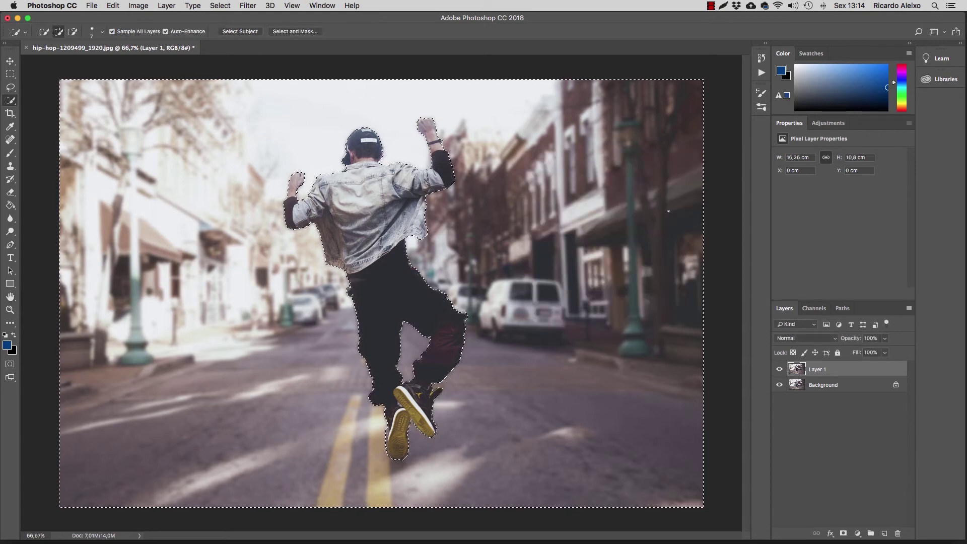
pyautogui.press('super+d')
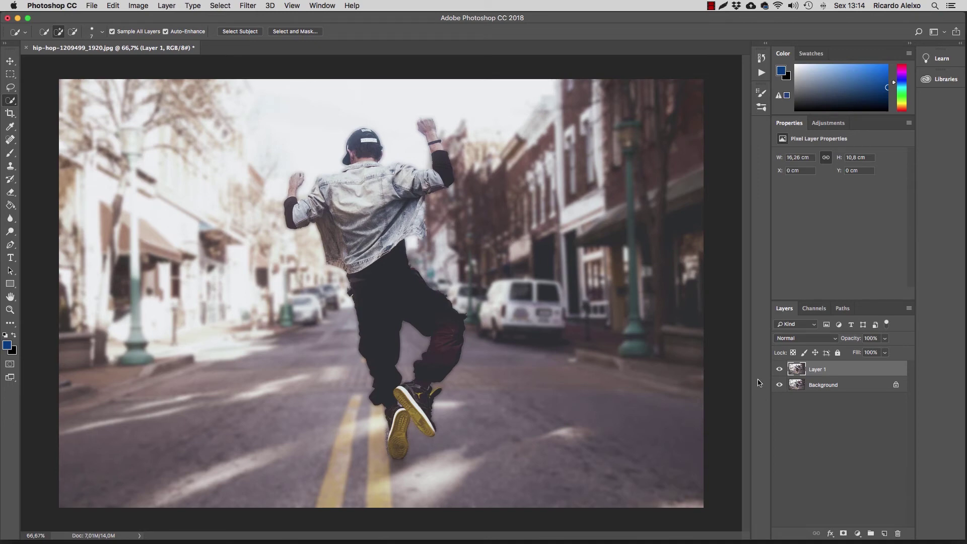
# Step: Toggle Layer 1's visibility to compare the blurred background with the original photo
pyautogui.click(780, 371)
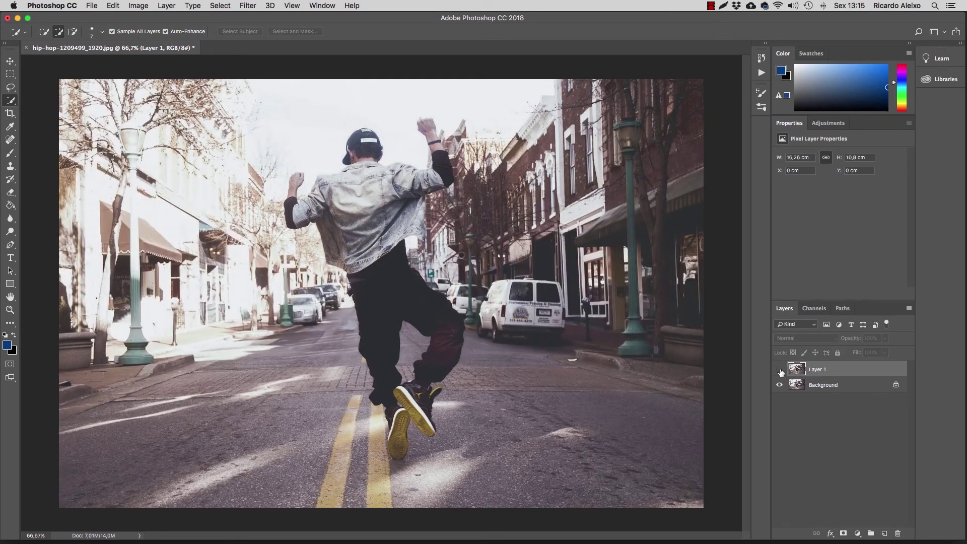
pyautogui.click(780, 371)
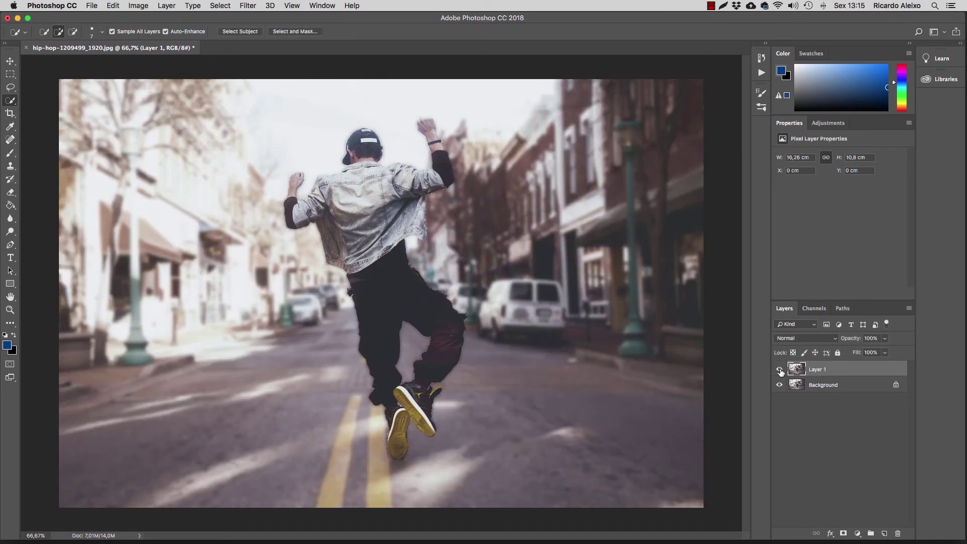
pyautogui.click(779, 370)
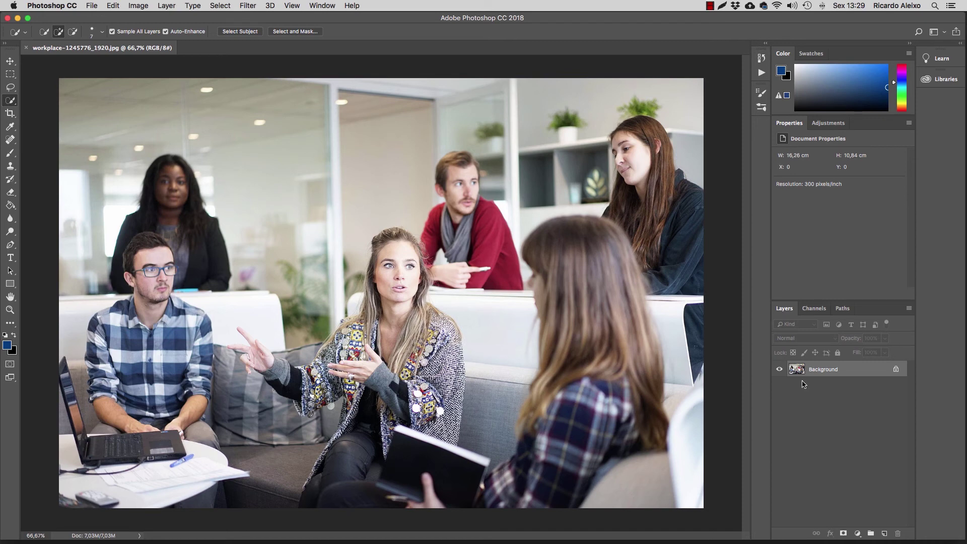
# Step: Duplicate the workplace photo's Background layer and lasso the face of the woman gesturing in the centre
pyautogui.press('super+j')
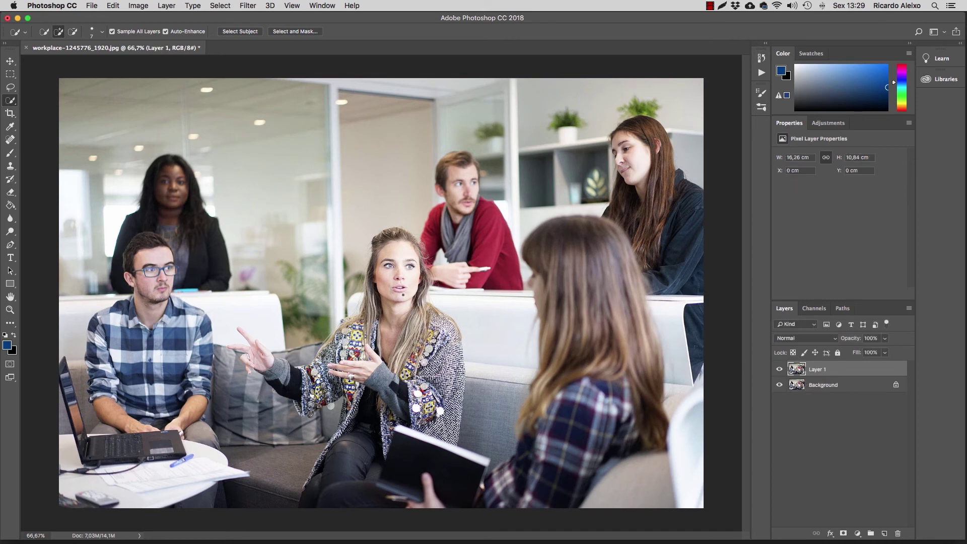
pyautogui.moveTo(10, 87); pyautogui.dragTo(28, 89)
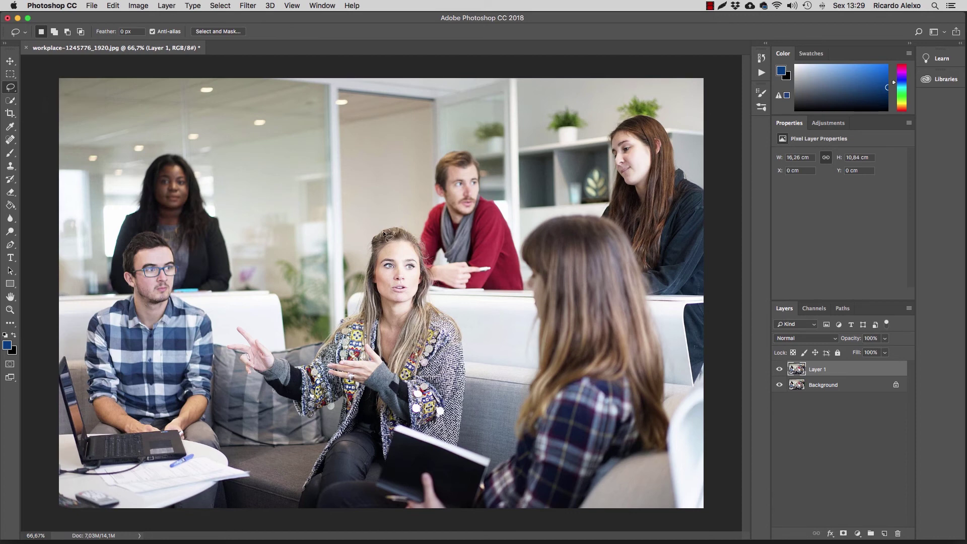
pyautogui.moveTo(371, 253); pyautogui.dragTo(376, 296)
pyautogui.moveTo(391, 232); pyautogui.dragTo(393, 233)
# Step: Pixelate the selected face with the Mosaic filter at a cell size of 12, and deselect
pyautogui.click(246, 5)
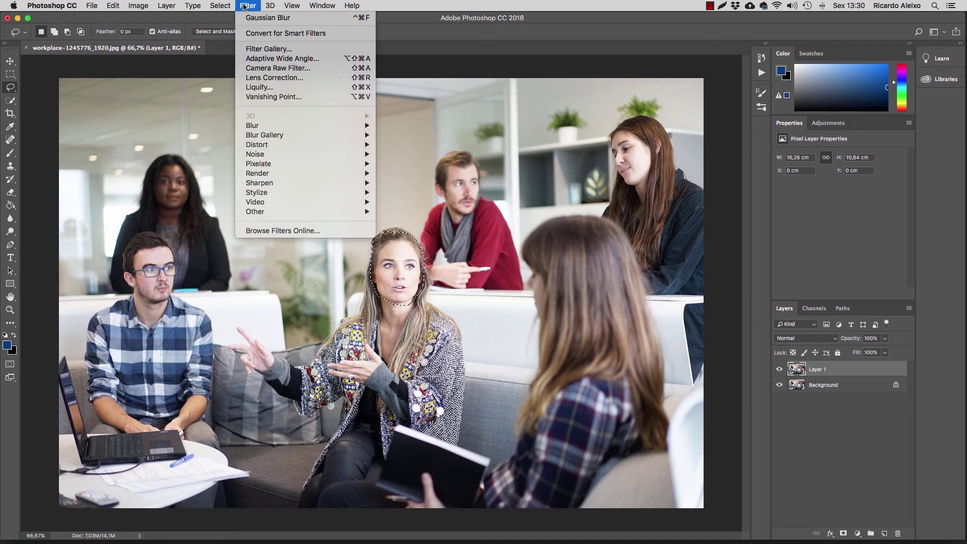
pyautogui.moveTo(280, 165)
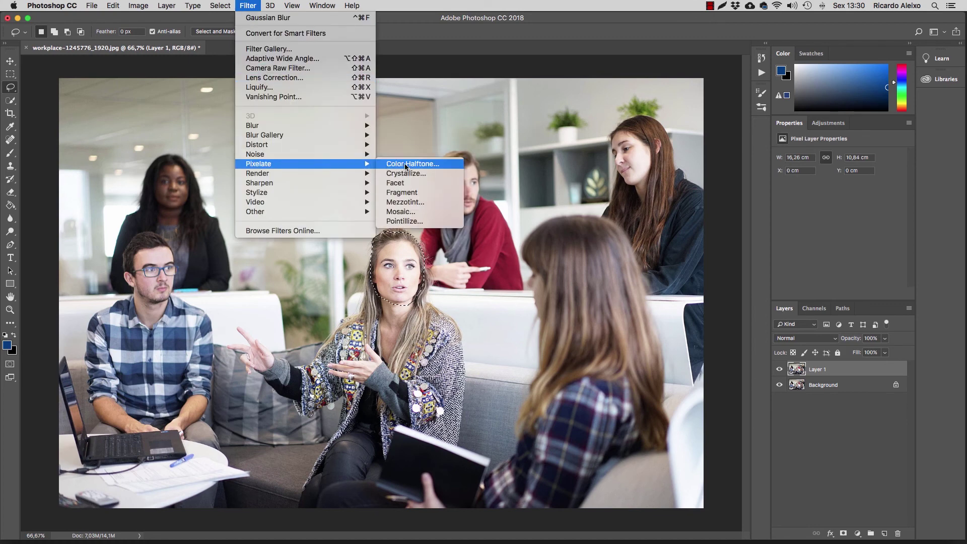
pyautogui.click(415, 214)
pyautogui.moveTo(459, 135); pyautogui.dragTo(583, 138)
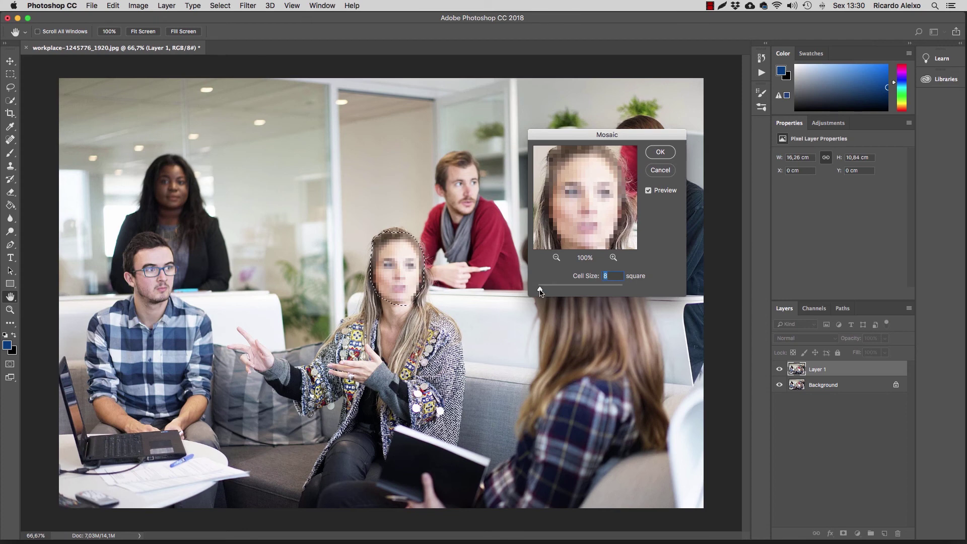
pyautogui.moveTo(541, 291); pyautogui.dragTo(543, 292)
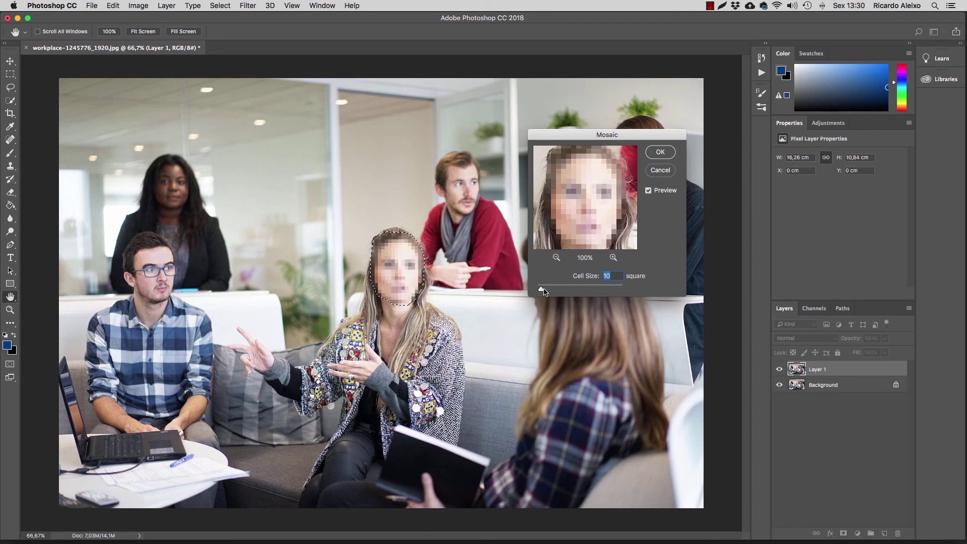
pyautogui.moveTo(542, 289); pyautogui.dragTo(542, 289)
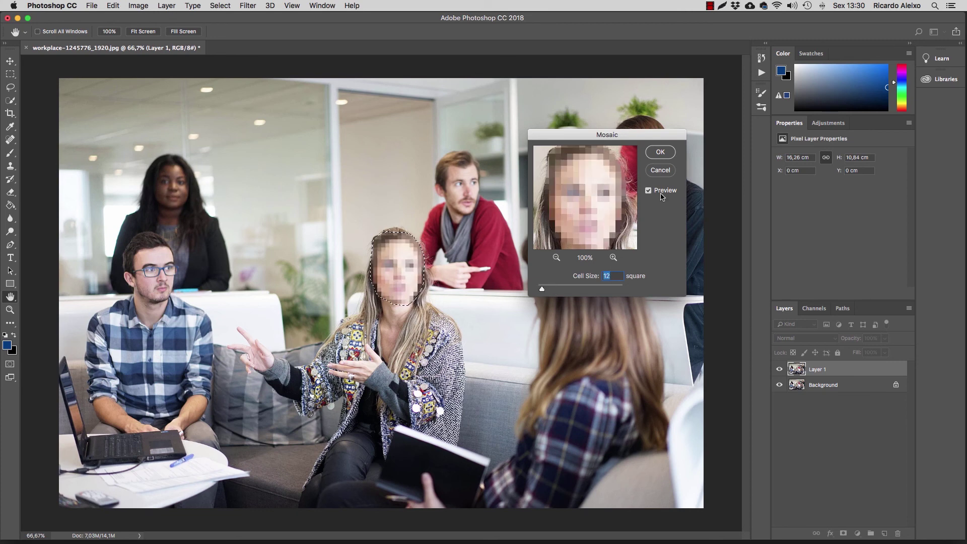
pyautogui.click(660, 152)
pyautogui.hotkey('ctrl', 'd')
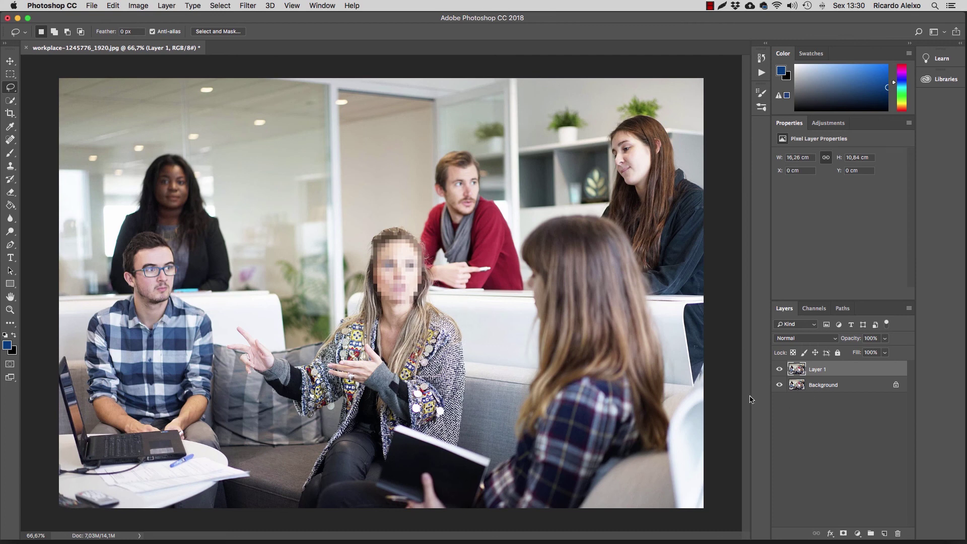
# Step: Compare the pixelated face with the original by toggling Layer 1, and undo the deselection and the Mosaic filter
pyautogui.click(780, 371)
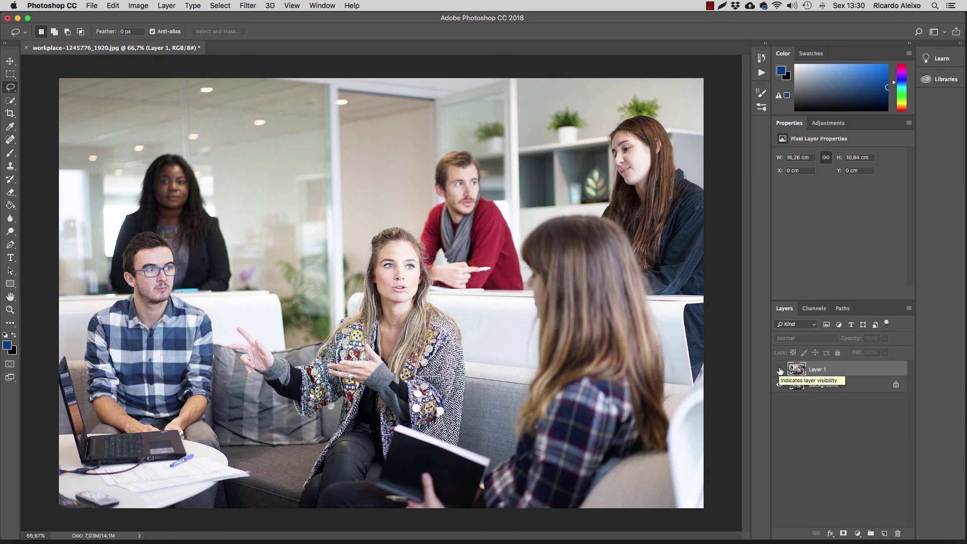
pyautogui.click(780, 370)
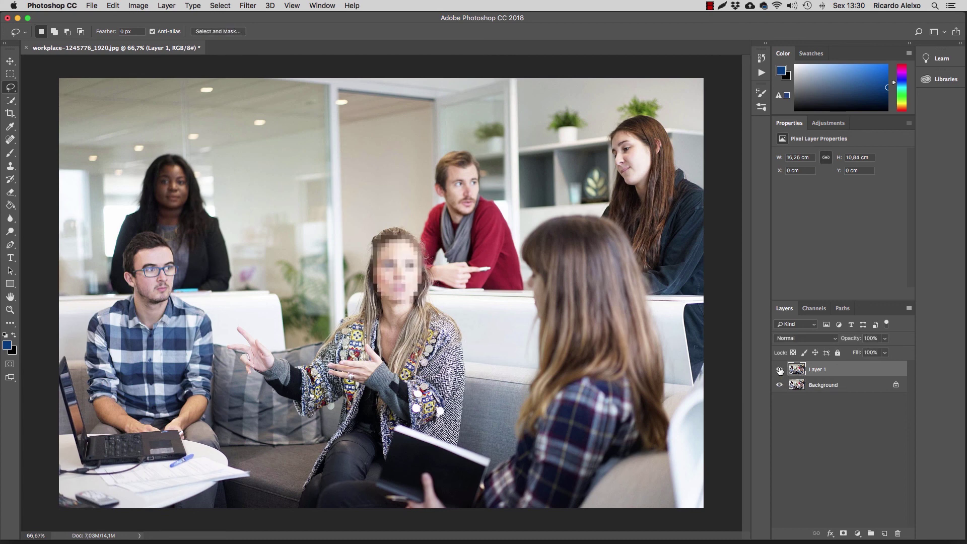
pyautogui.press('alt+super+z')
pyautogui.press('alt+super+z')
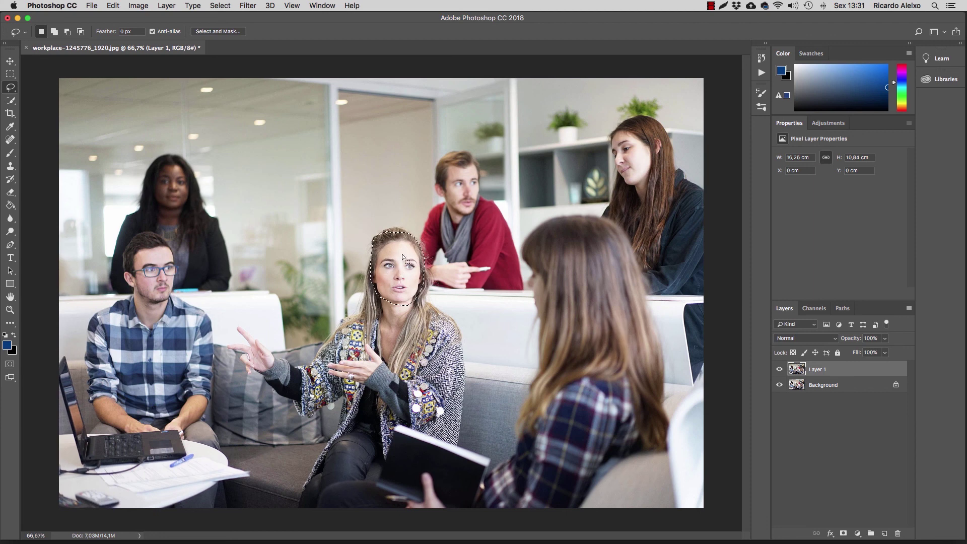
# Step: Try the Crystallize filter on the selected face with a cell size of 12, and dismiss it without applying
pyautogui.click(248, 5)
pyautogui.moveTo(297, 160)
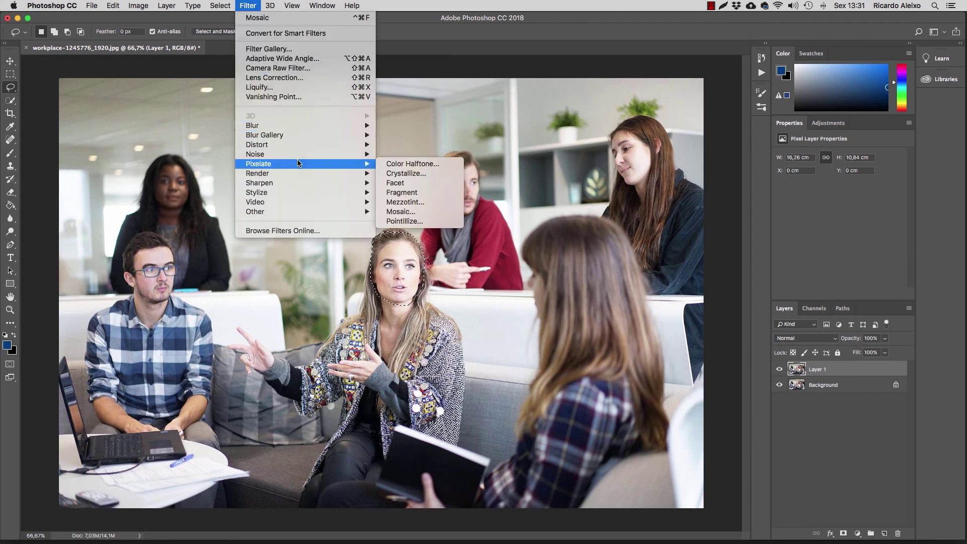
pyautogui.click(445, 176)
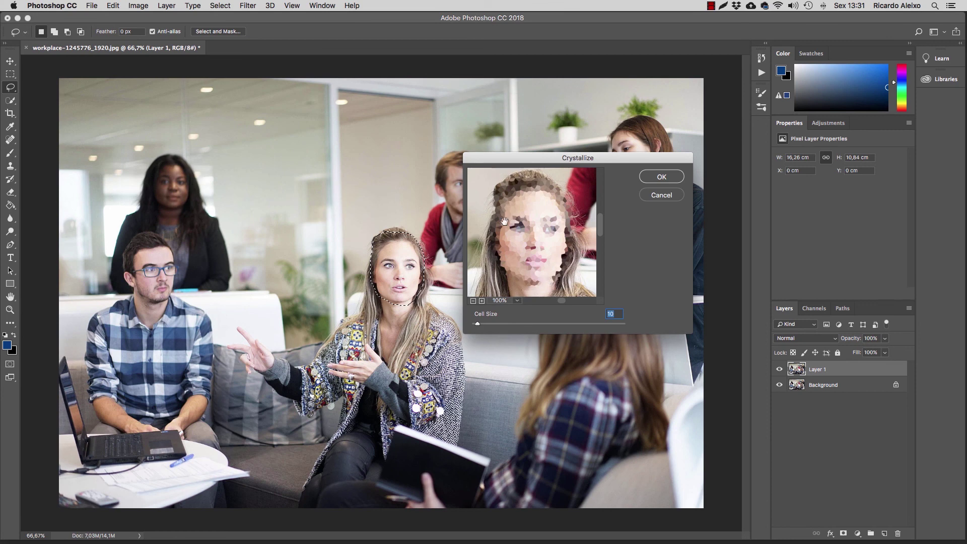
pyautogui.moveTo(479, 324); pyautogui.dragTo(481, 323)
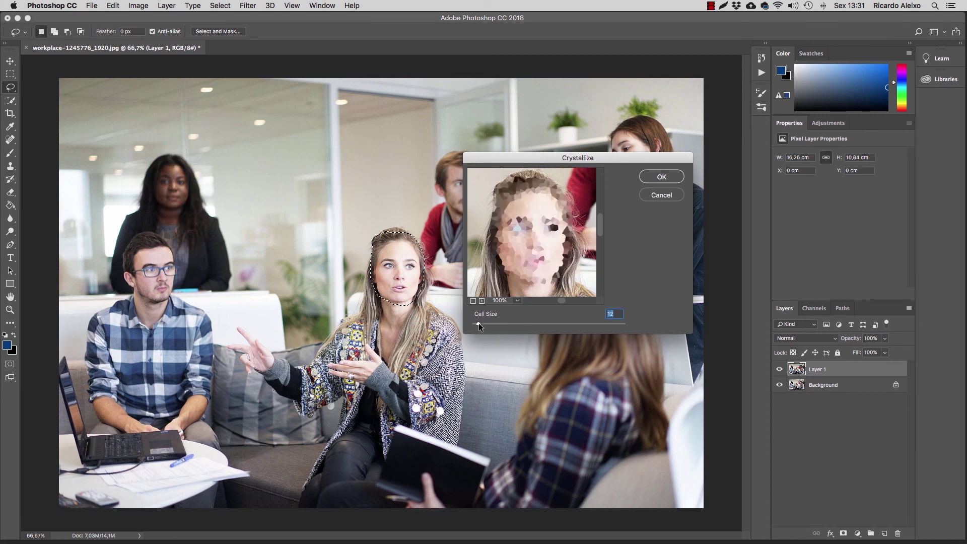
pyautogui.click(660, 193)
# Step: Try the Pointillize filter on the selected face, adjust its cell size, and dismiss it without applying
pyautogui.click(248, 5)
pyautogui.moveTo(302, 163)
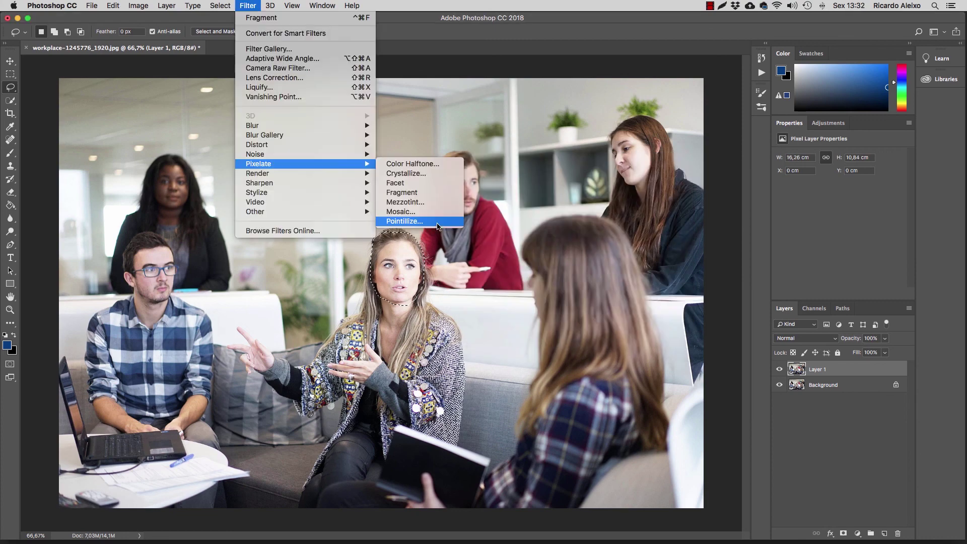
pyautogui.click(437, 222)
pyautogui.moveTo(426, 130); pyautogui.dragTo(553, 123)
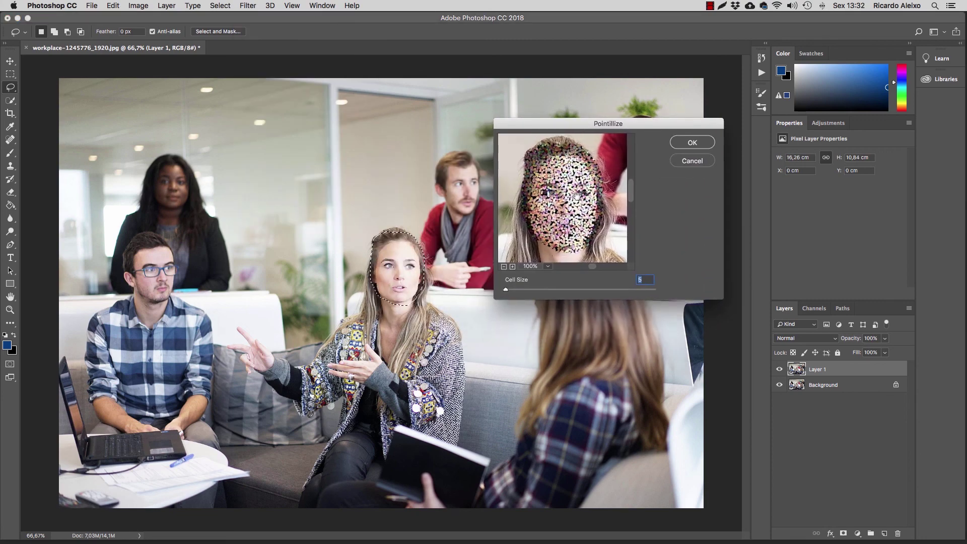
pyautogui.moveTo(508, 288); pyautogui.dragTo(509, 288)
pyautogui.press('Escape')
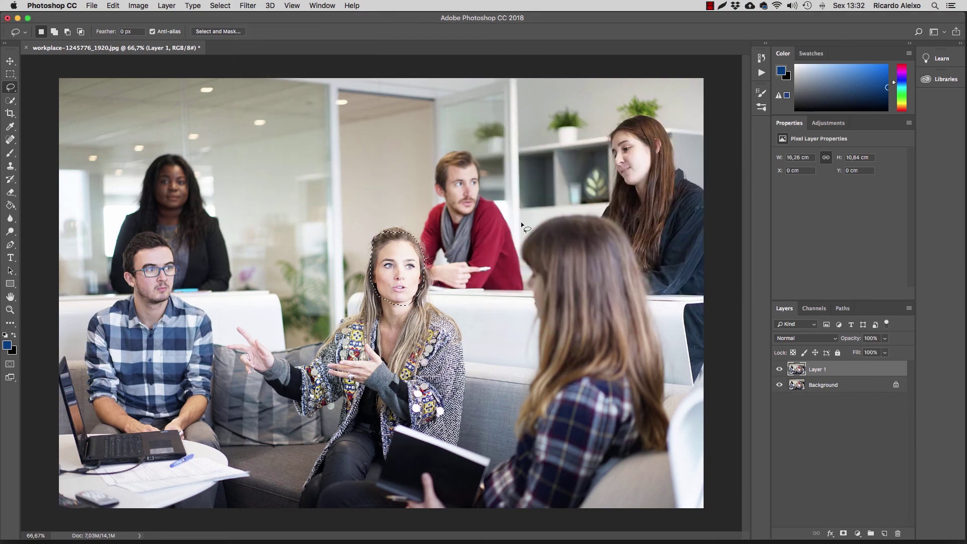
# Step: Bring up the Pixelate filters for the selected face
pyautogui.click(247, 5)
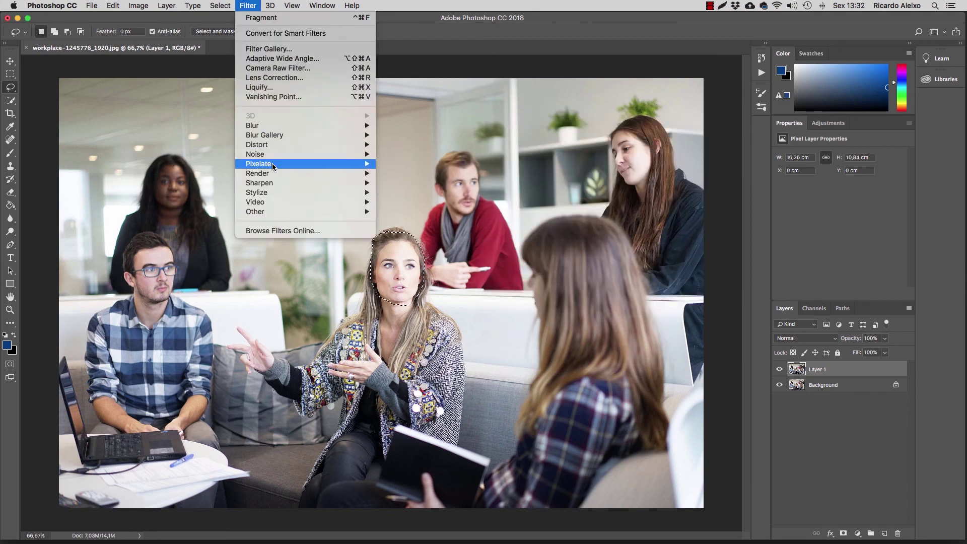